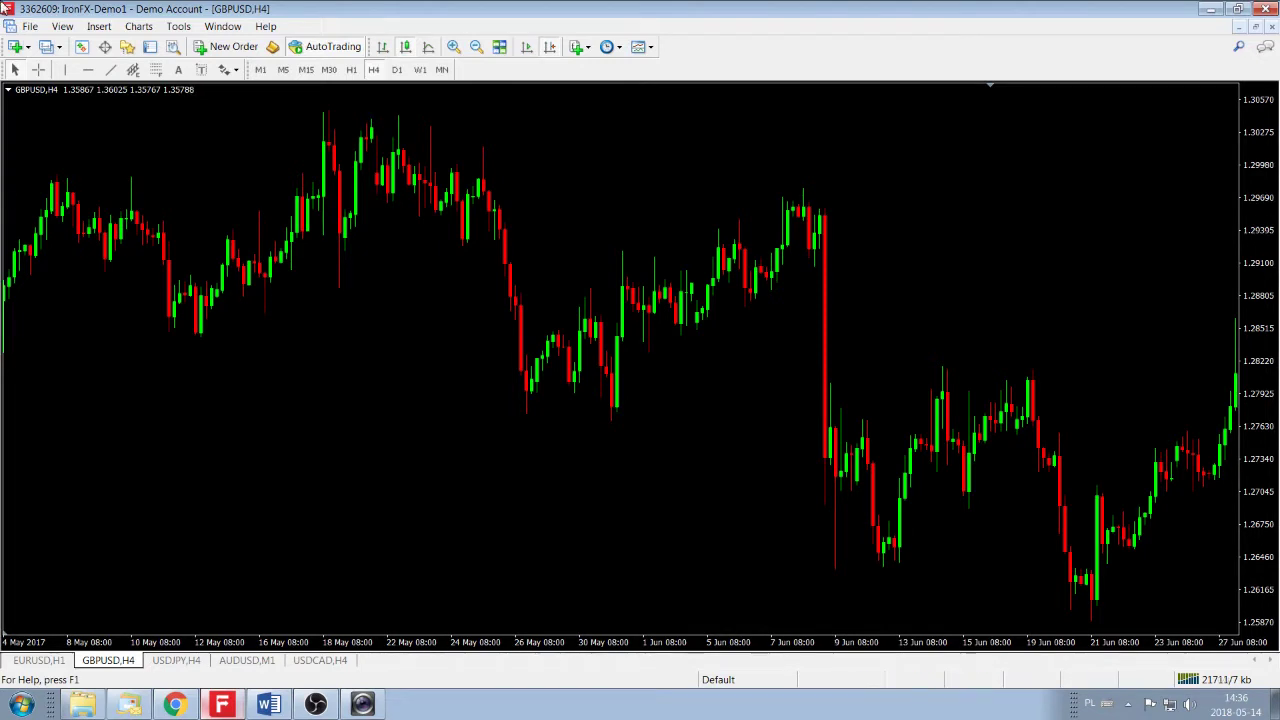
From the Navigator, add a red 21-period Smoothed Moving Average applied to Low prices.
{"action": "left_click", "coordinate": [128, 48]}
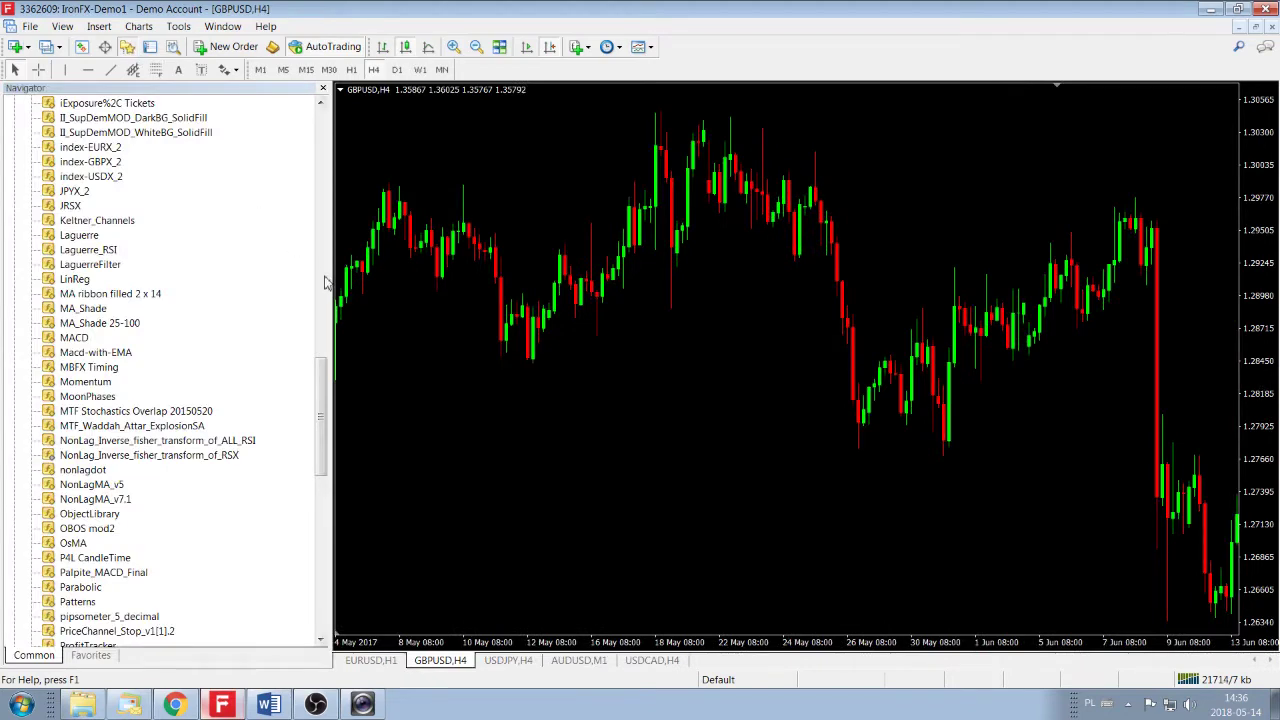
{"action": "left_click_drag", "start_coordinate": [321, 410], "coordinate": [322, 164]}
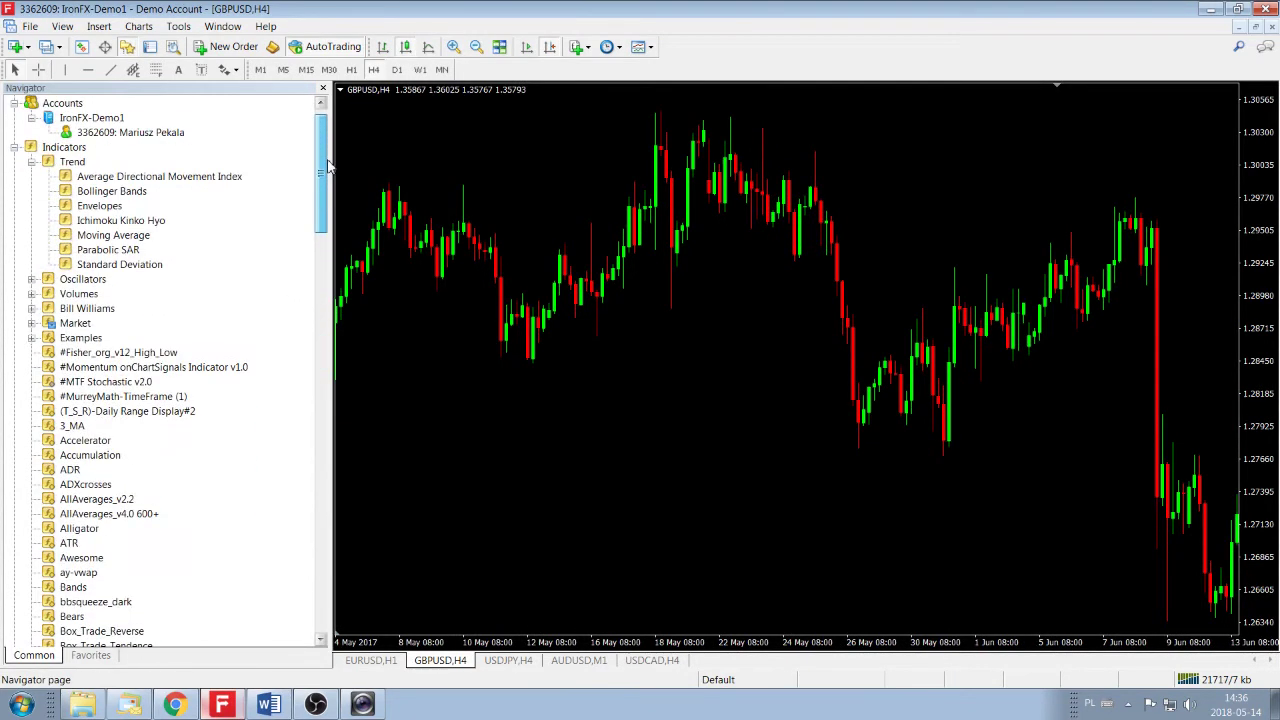
{"action": "double_click", "coordinate": [130, 236]}
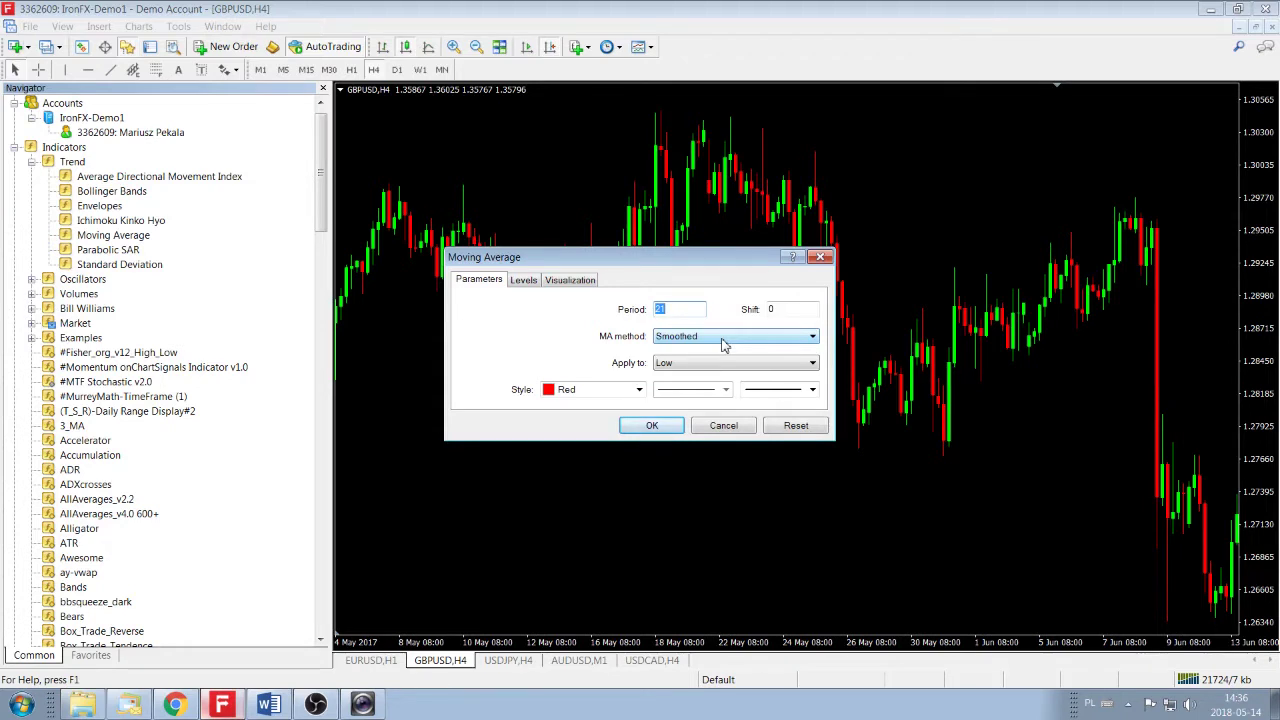
{"action": "left_click", "coordinate": [813, 338]}
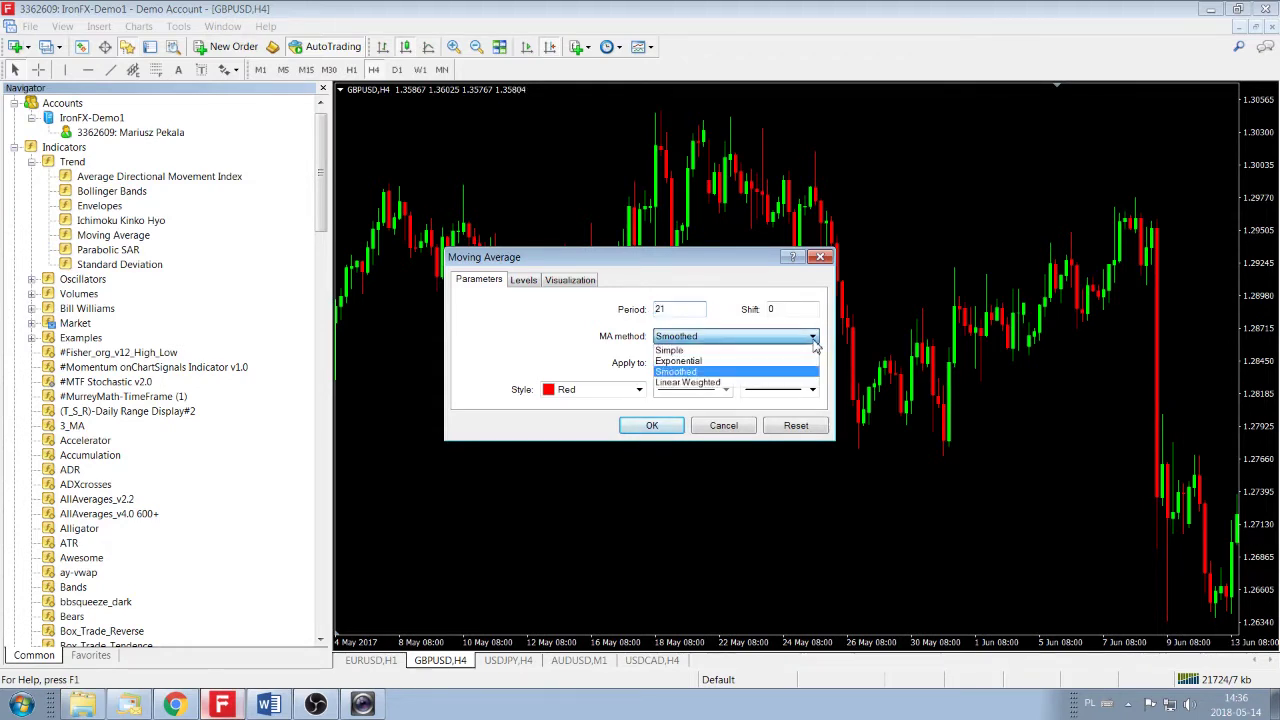
{"action": "left_click", "coordinate": [813, 340]}
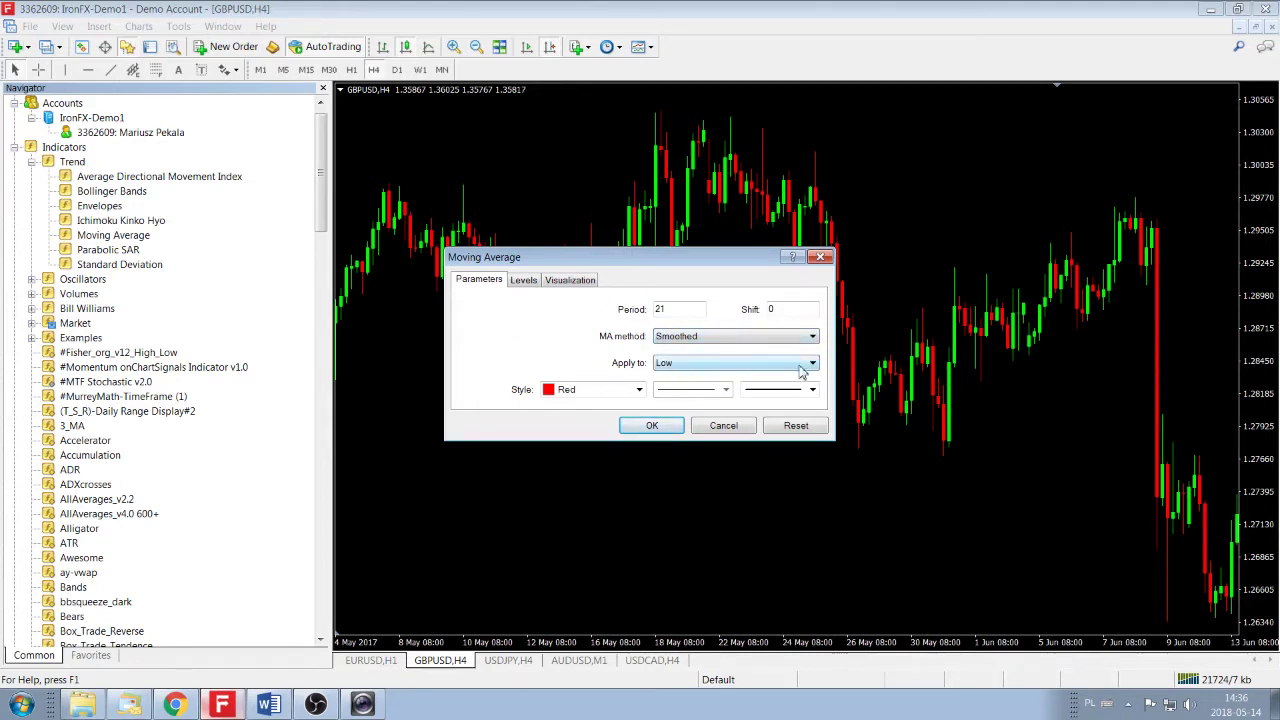
{"action": "left_click", "coordinate": [648, 426]}
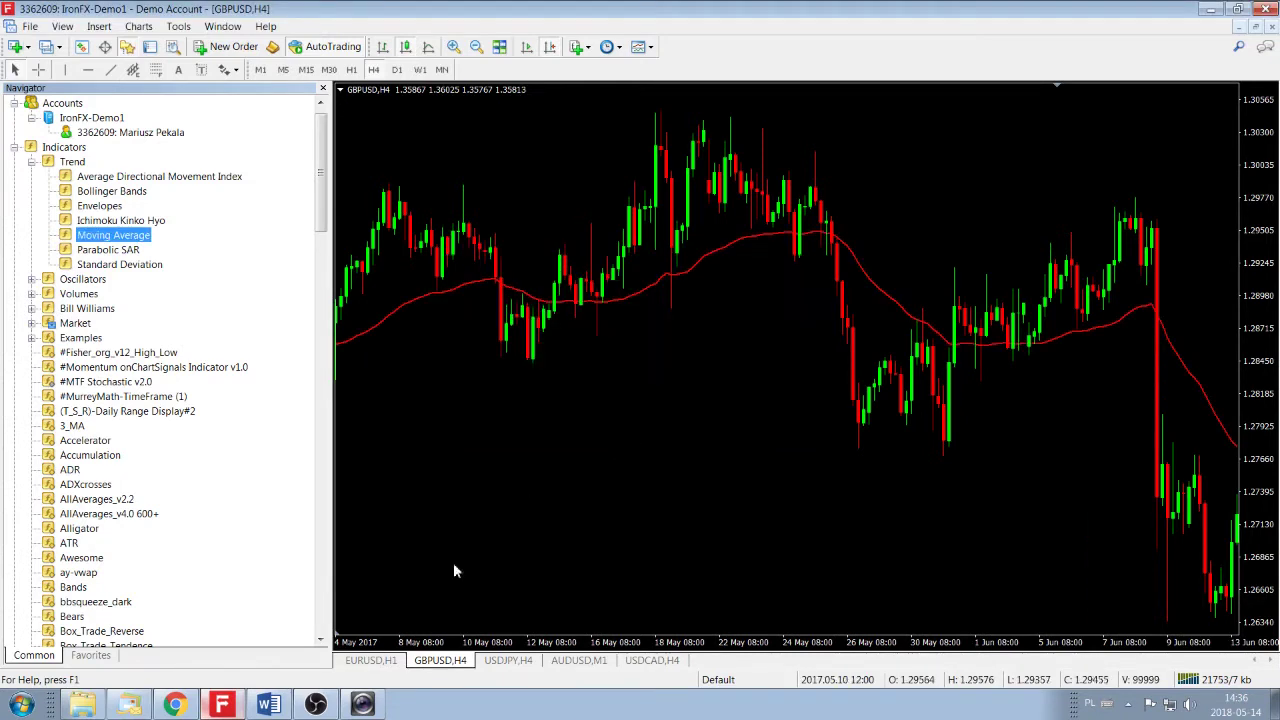
Add a green 21-period Smoothed Moving Average on High prices, then close the Navigator.
{"action": "double_click", "coordinate": [110, 236]}
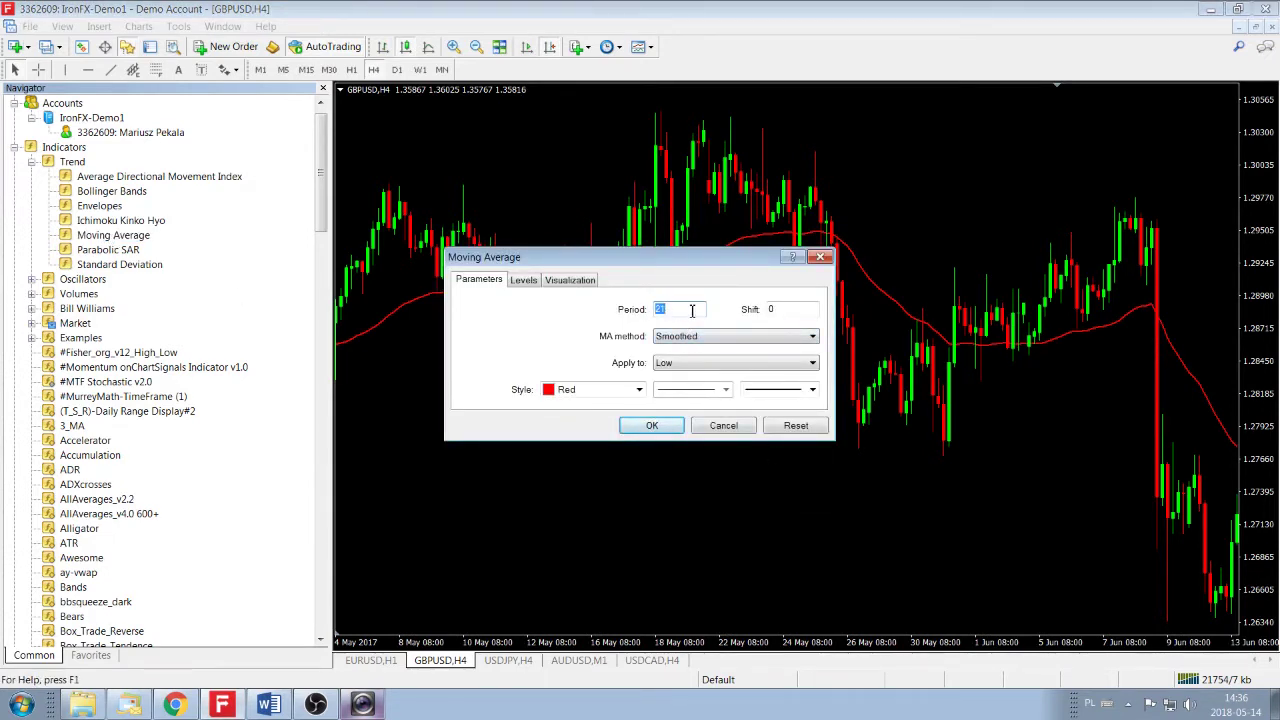
{"action": "left_click", "coordinate": [813, 363]}
{"action": "left_click", "coordinate": [779, 404]}
{"action": "left_click", "coordinate": [638, 390]}
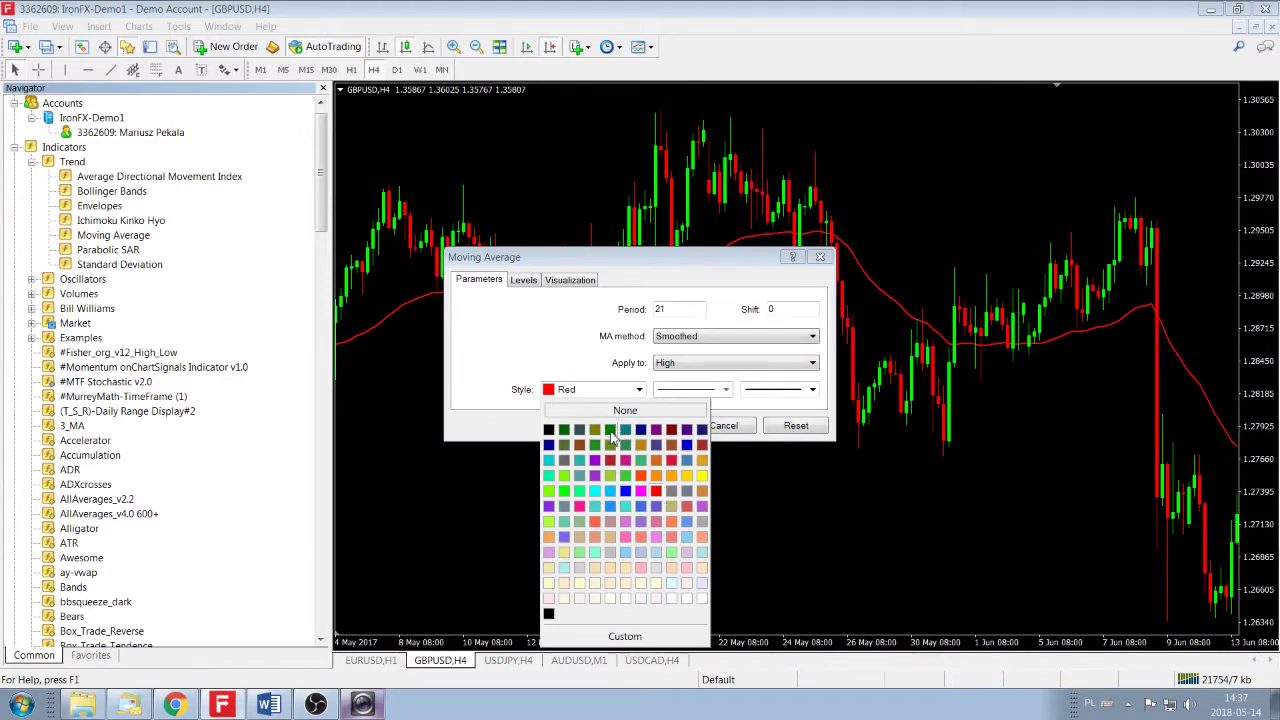
{"action": "left_click", "coordinate": [610, 429]}
{"action": "left_click", "coordinate": [651, 425]}
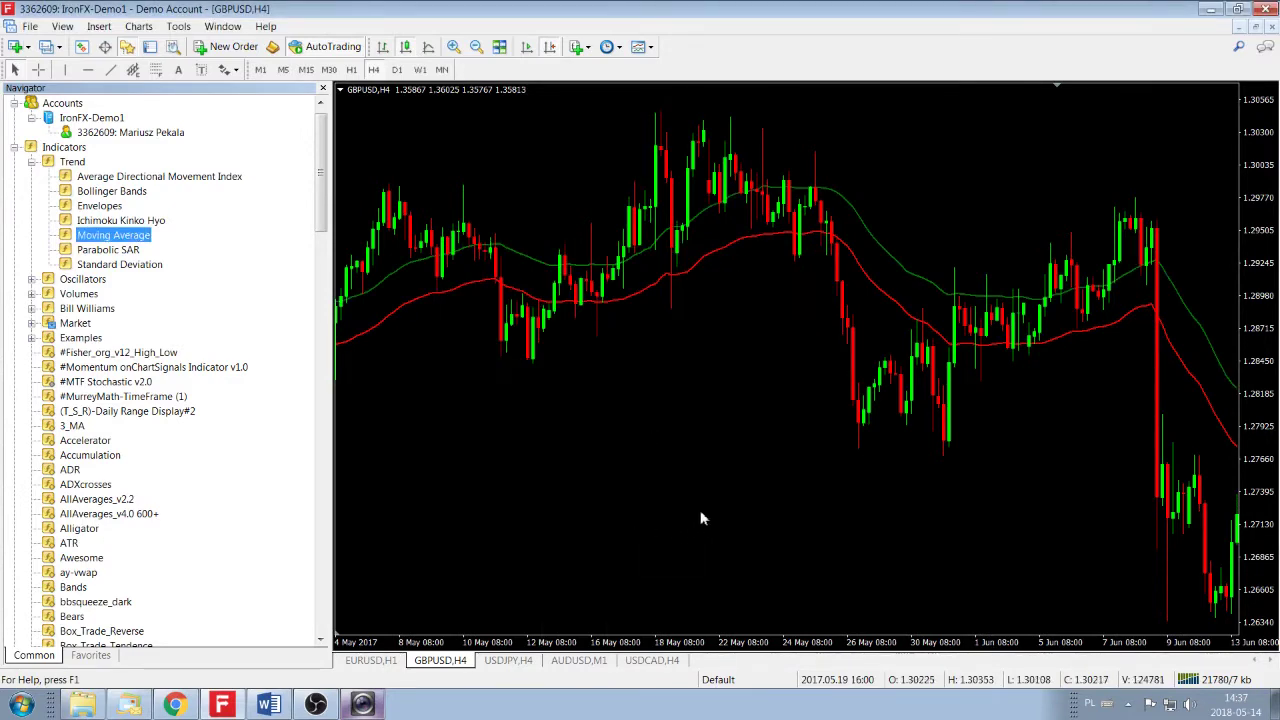
{"action": "left_click", "coordinate": [322, 88]}
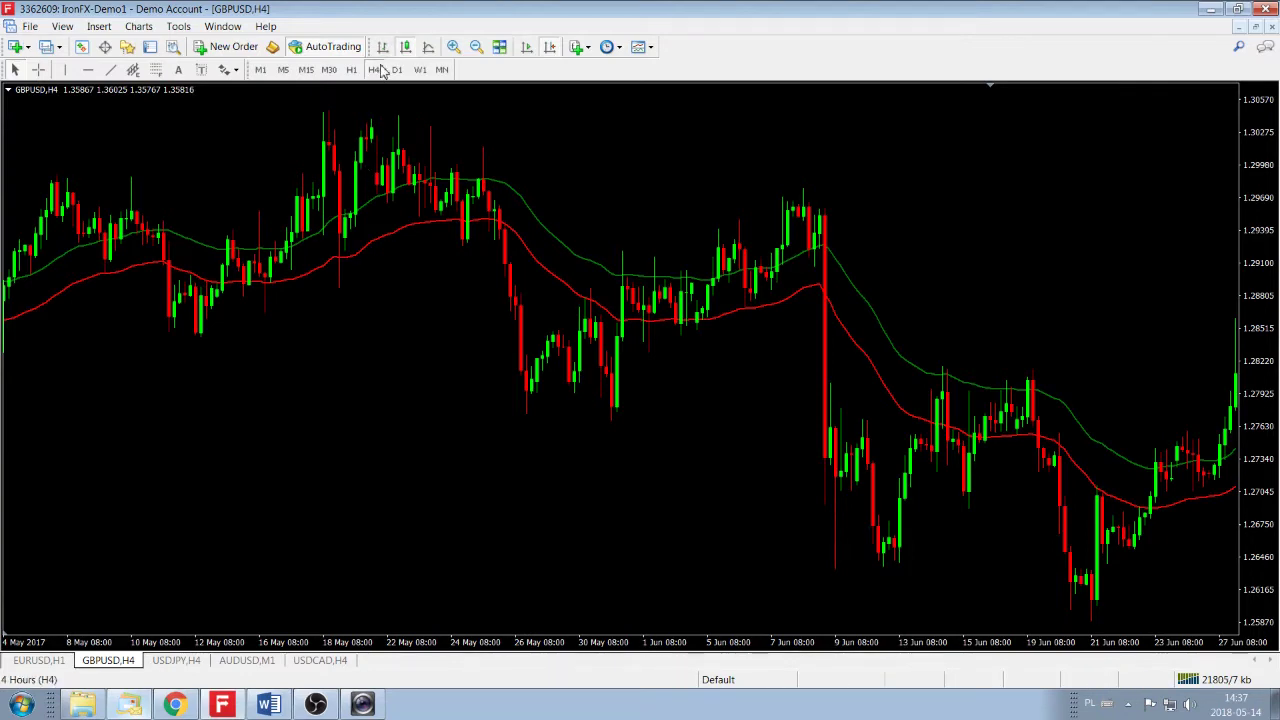
Drag the GBPUSD chart back through February–March to January 2017.
{"action": "left_click_drag", "start_coordinate": [293, 370], "coordinate": [690, 346]}
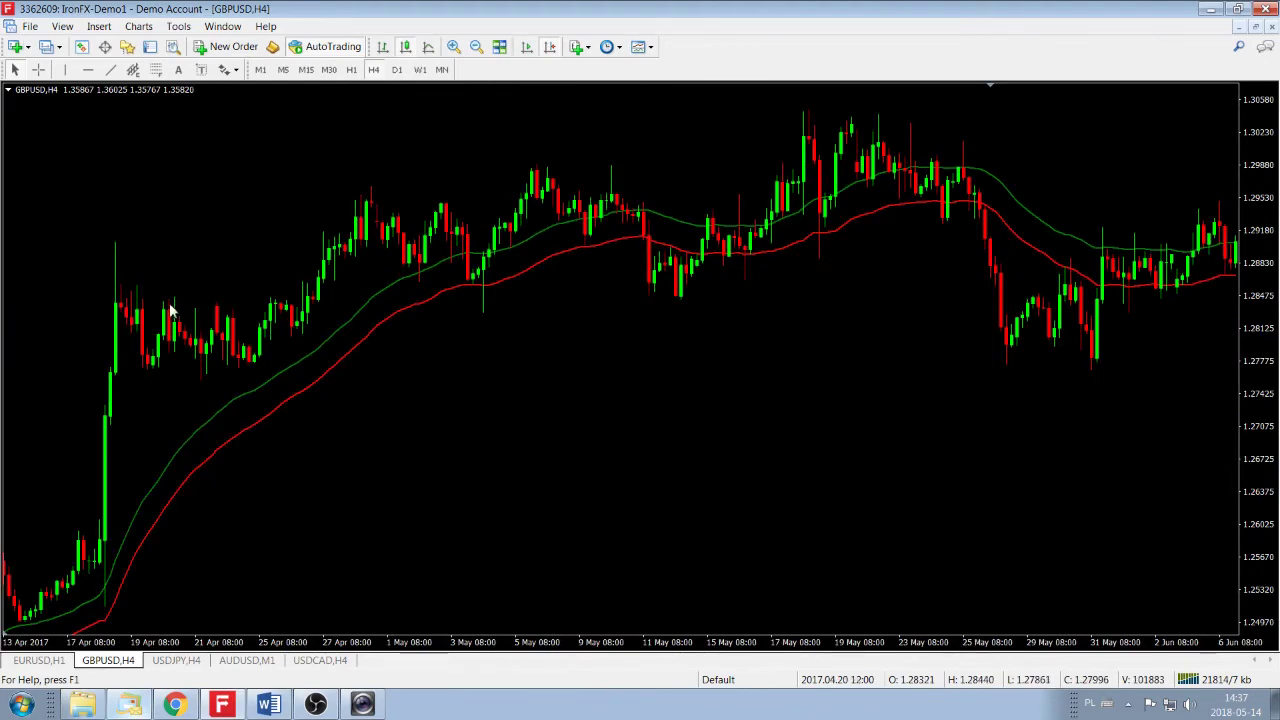
{"action": "left_click_drag", "start_coordinate": [170, 312], "coordinate": [641, 291]}
{"action": "left_click_drag", "start_coordinate": [250, 285], "coordinate": [820, 266]}
{"action": "left_click_drag", "start_coordinate": [203, 254], "coordinate": [695, 240]}
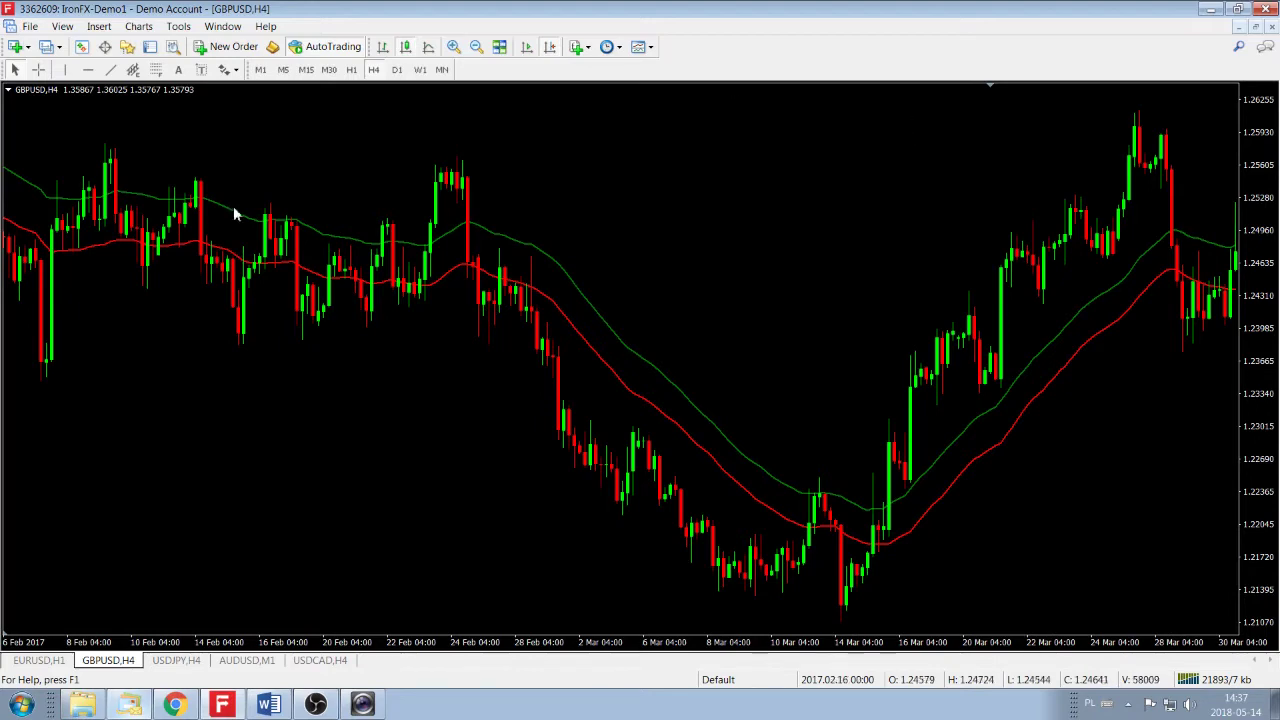
{"action": "left_click_drag", "start_coordinate": [206, 386], "coordinate": [855, 362]}
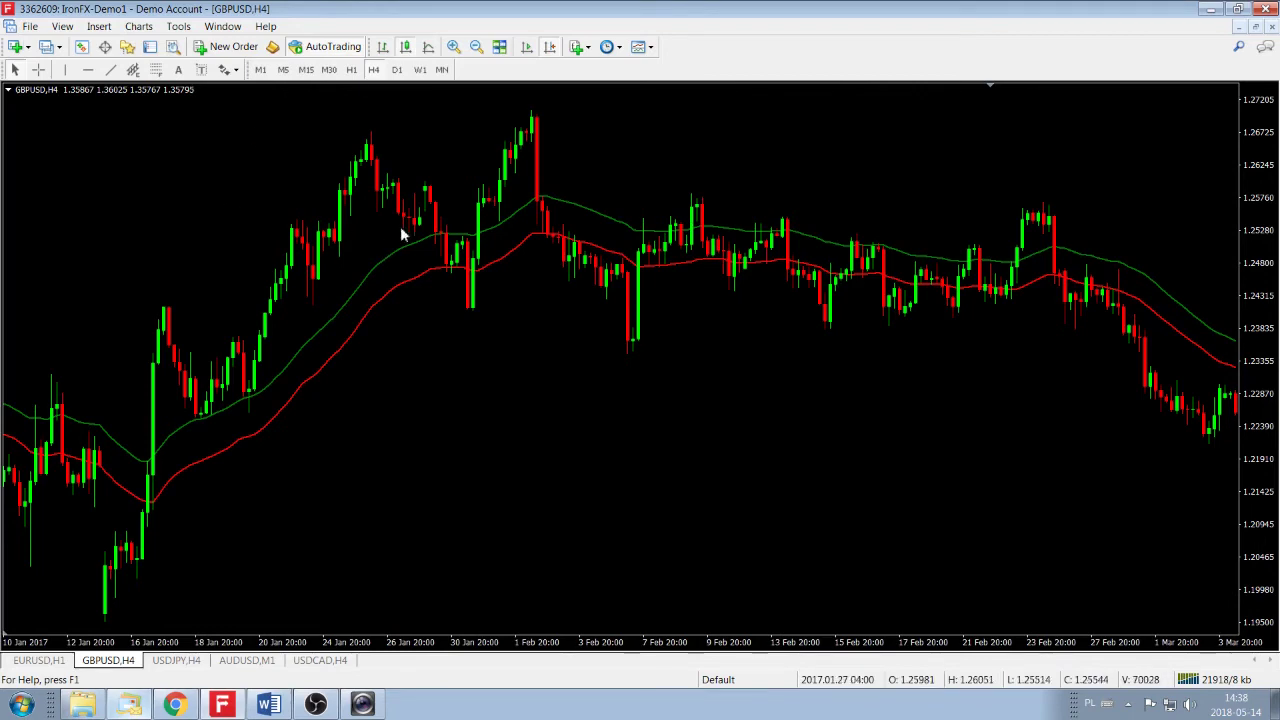
Add the Laguerre_RSI indicator from the Navigator with its level lines coloured White.
{"action": "left_click", "coordinate": [127, 47]}
{"action": "left_click_drag", "start_coordinate": [326, 192], "coordinate": [330, 410]}
{"action": "double_click", "coordinate": [104, 353]}
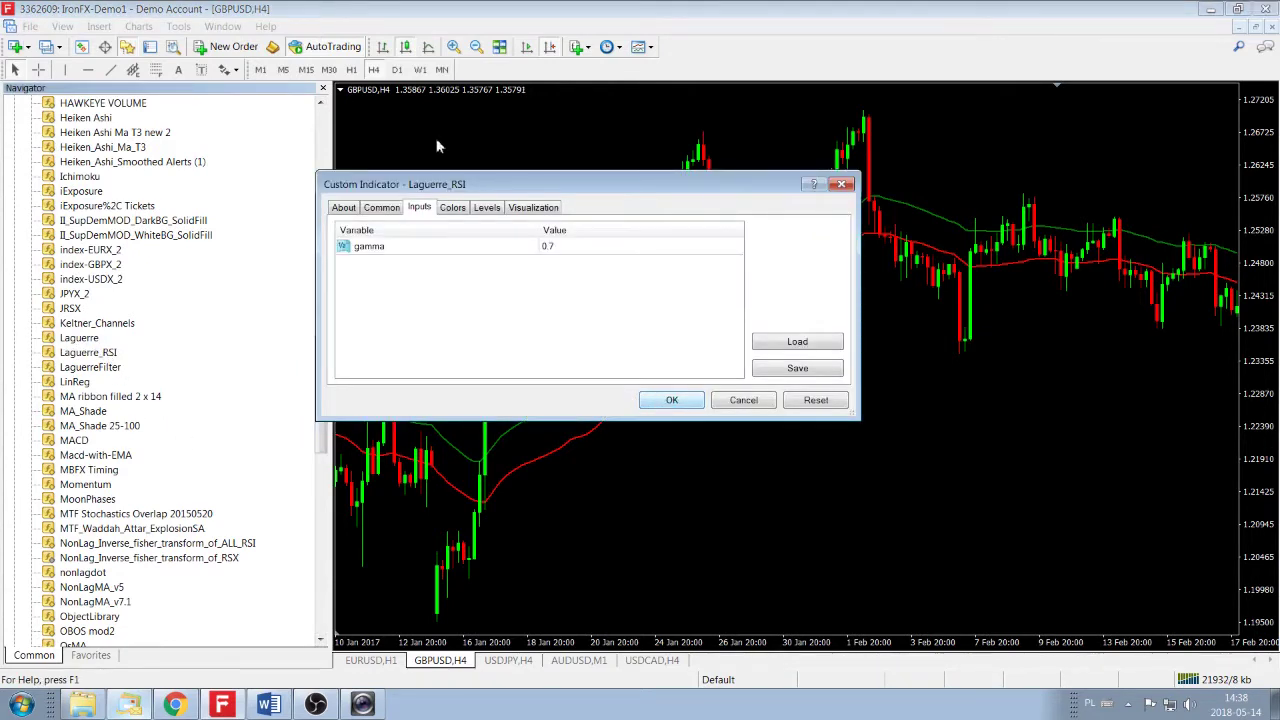
{"action": "left_click", "coordinate": [487, 209]}
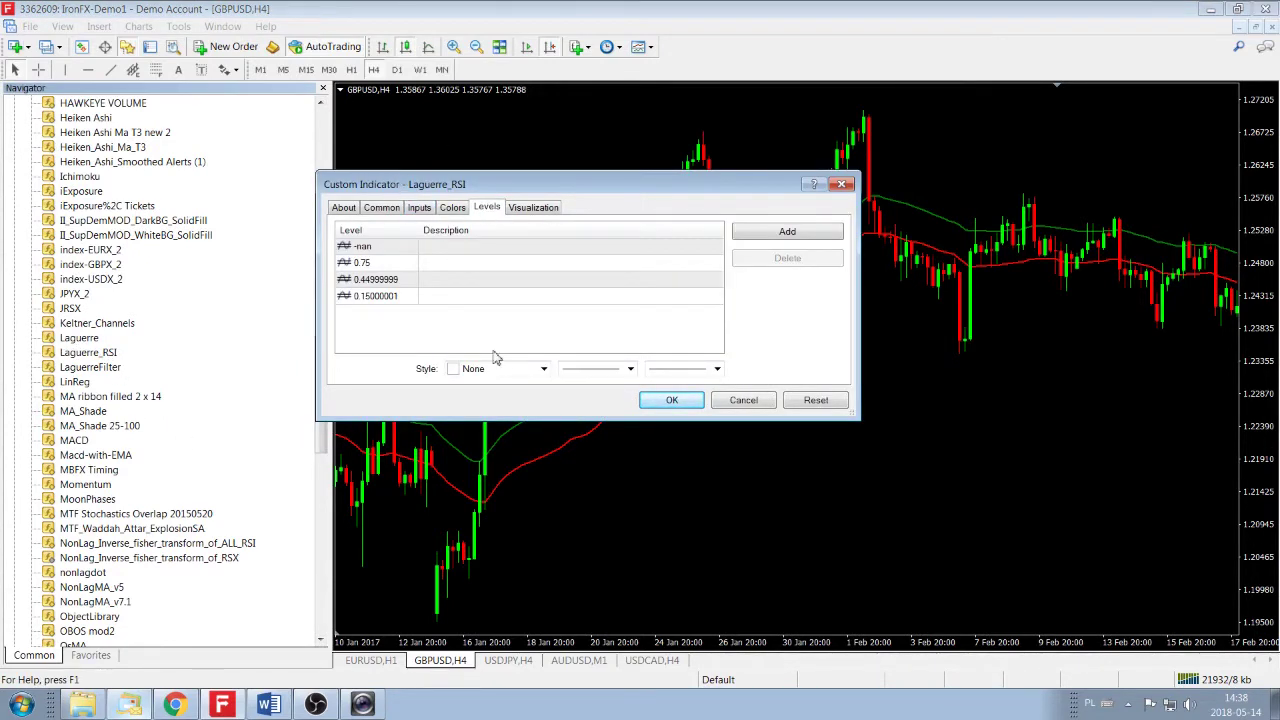
{"action": "left_click", "coordinate": [543, 370]}
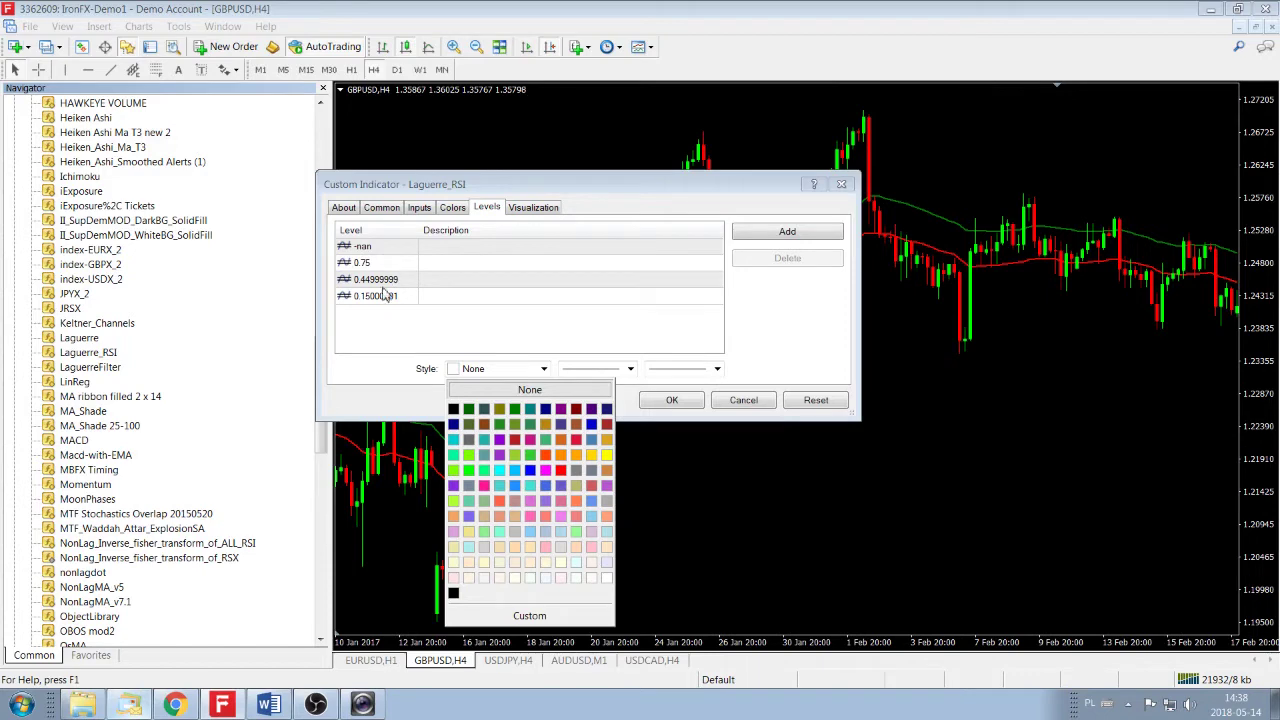
{"action": "left_click", "coordinate": [607, 582]}
{"action": "left_click", "coordinate": [671, 400]}
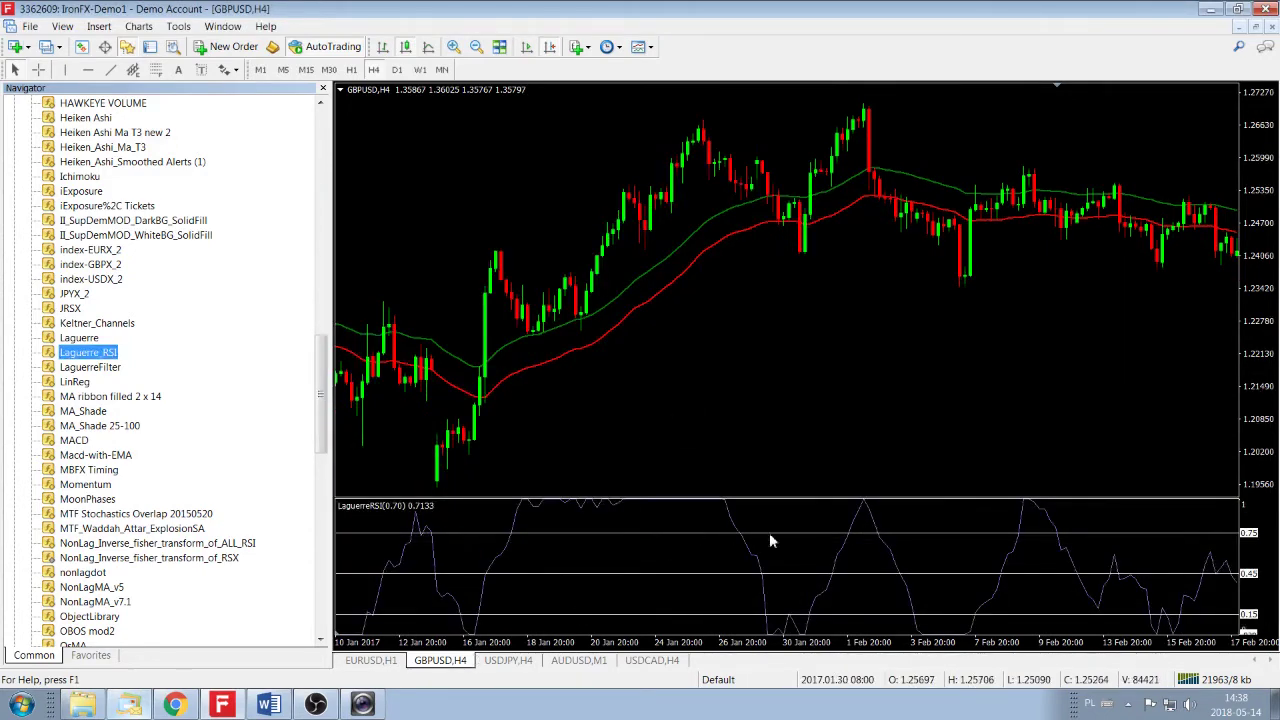
{"action": "left_click", "coordinate": [510, 540]}
Reopen the Laguerre_RSI settings and change the line style of its levels.
{"action": "right_click", "coordinate": [510, 540]}
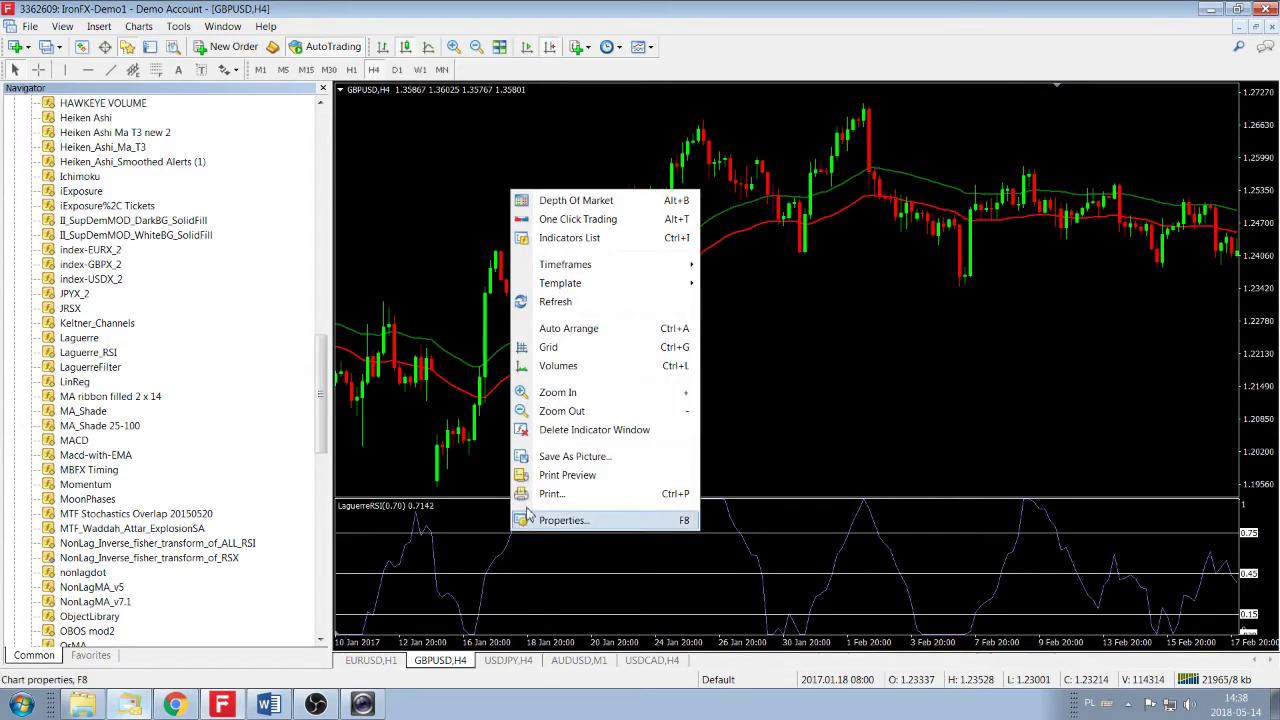
{"action": "left_click", "coordinate": [853, 540]}
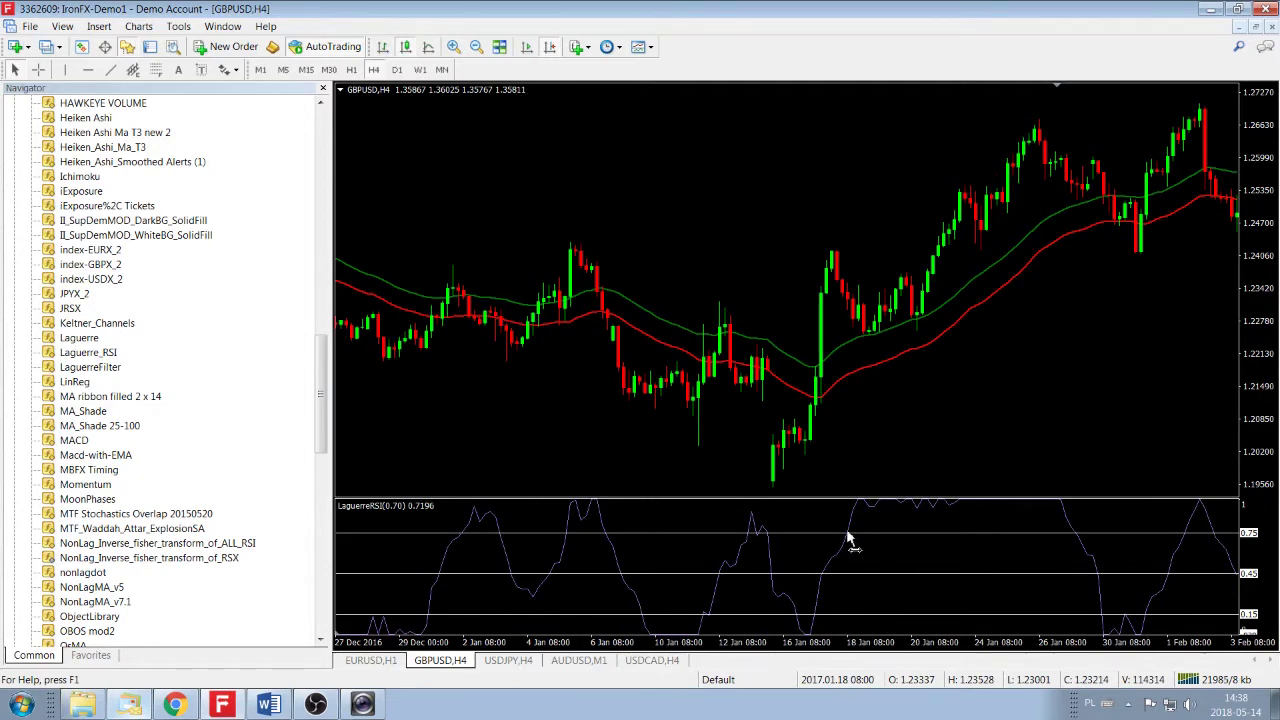
{"action": "double_click", "coordinate": [848, 540]}
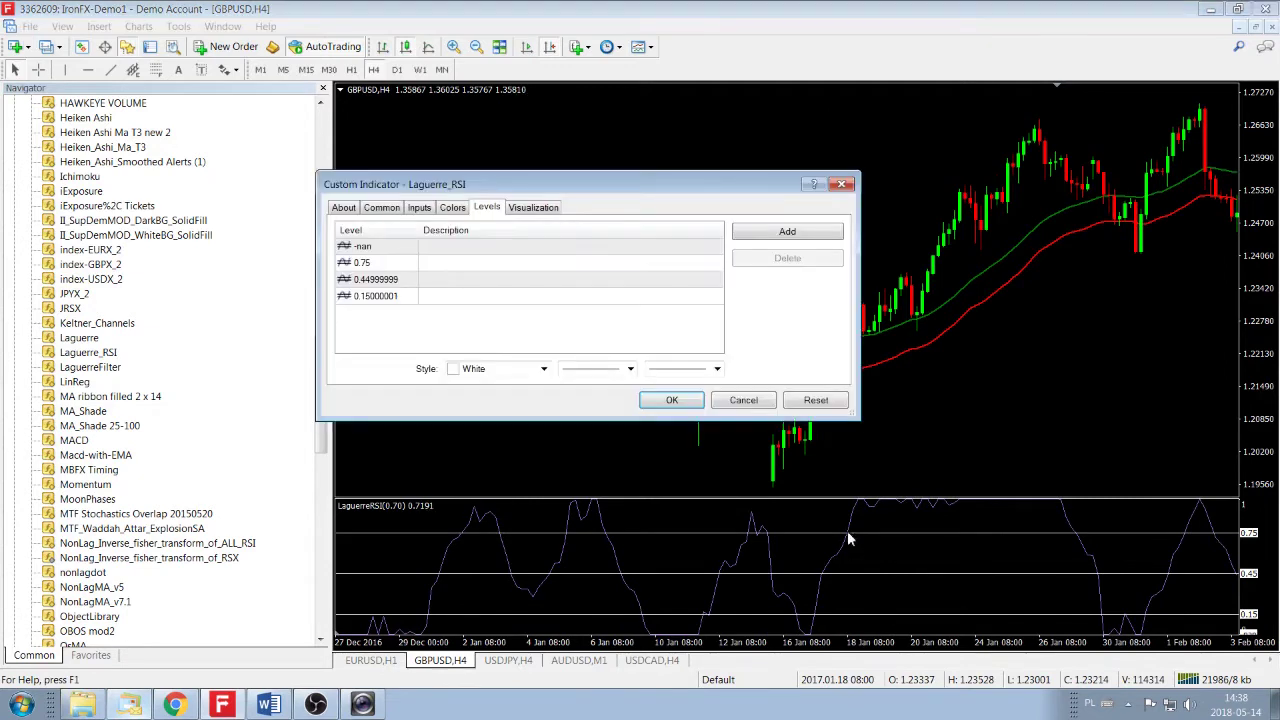
{"action": "left_click", "coordinate": [630, 368]}
{"action": "left_click", "coordinate": [627, 414]}
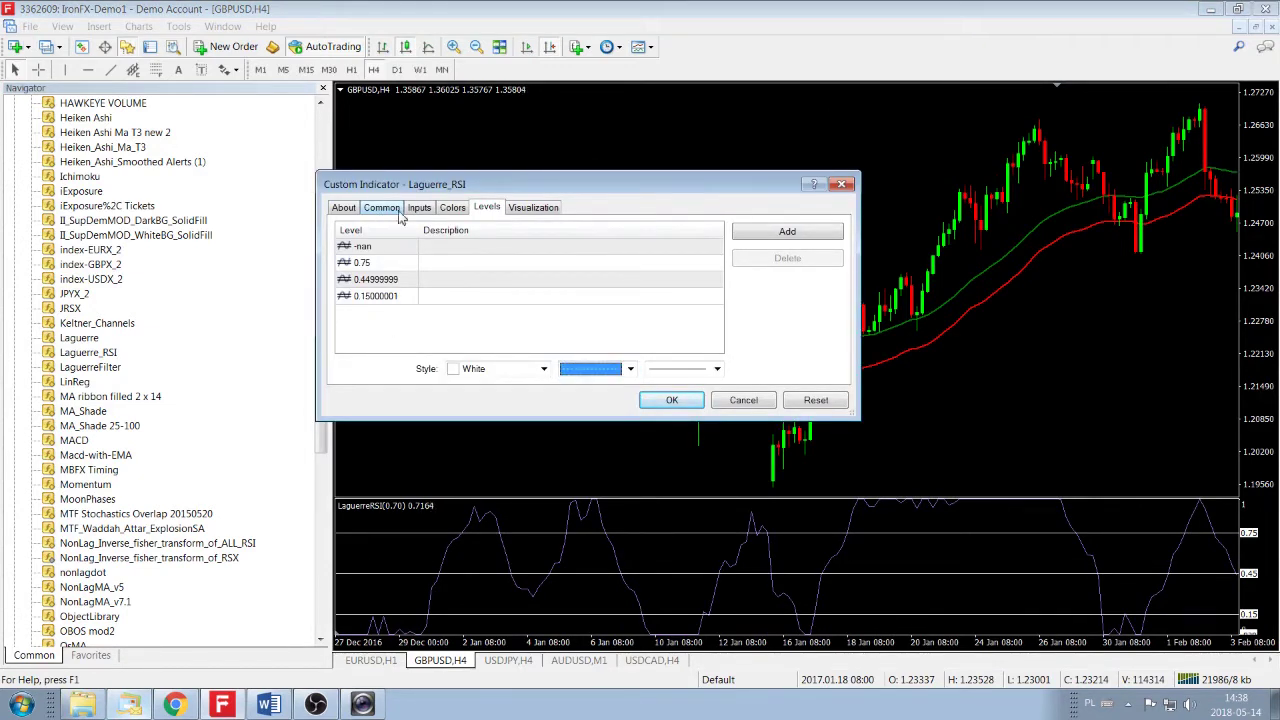
Set the Laguerre RSI line width to 3, close the Navigator, and scroll back to December 2016.
{"action": "left_click", "coordinate": [452, 210]}
{"action": "left_click", "coordinate": [657, 248]}
{"action": "left_click", "coordinate": [657, 248]}
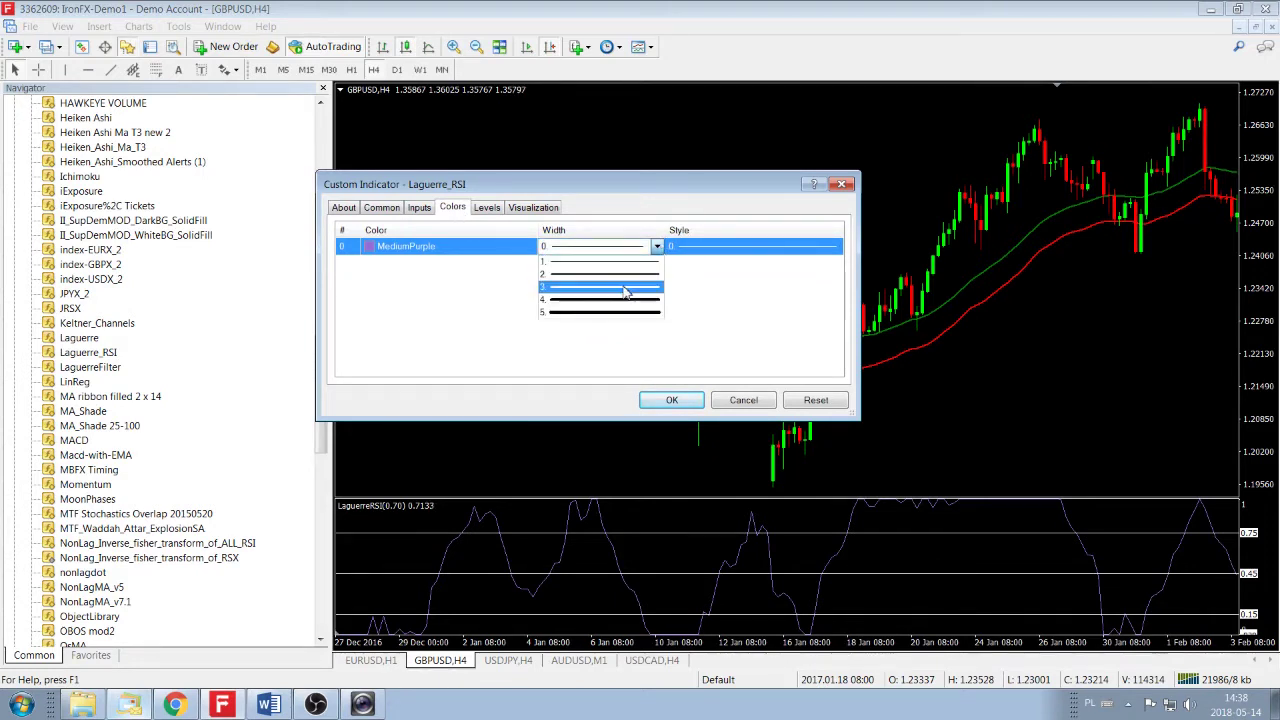
{"action": "left_click", "coordinate": [625, 288]}
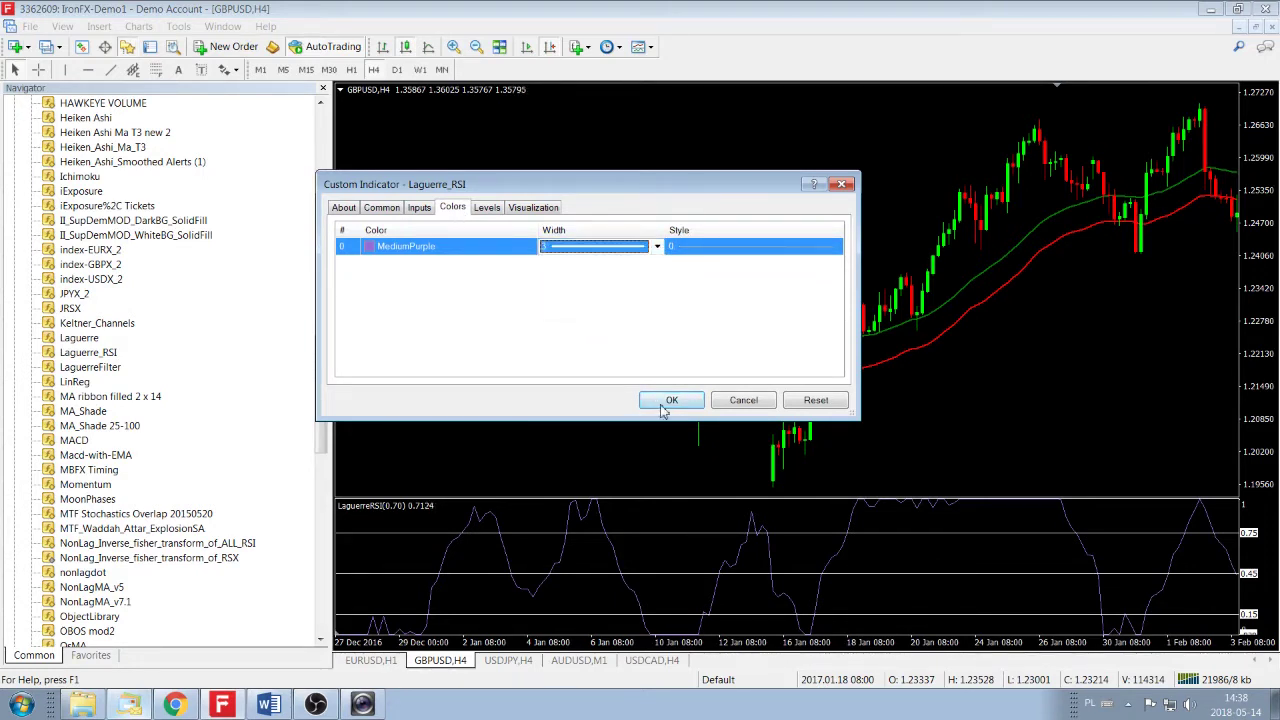
{"action": "left_click", "coordinate": [668, 404]}
{"action": "left_click", "coordinate": [322, 89]}
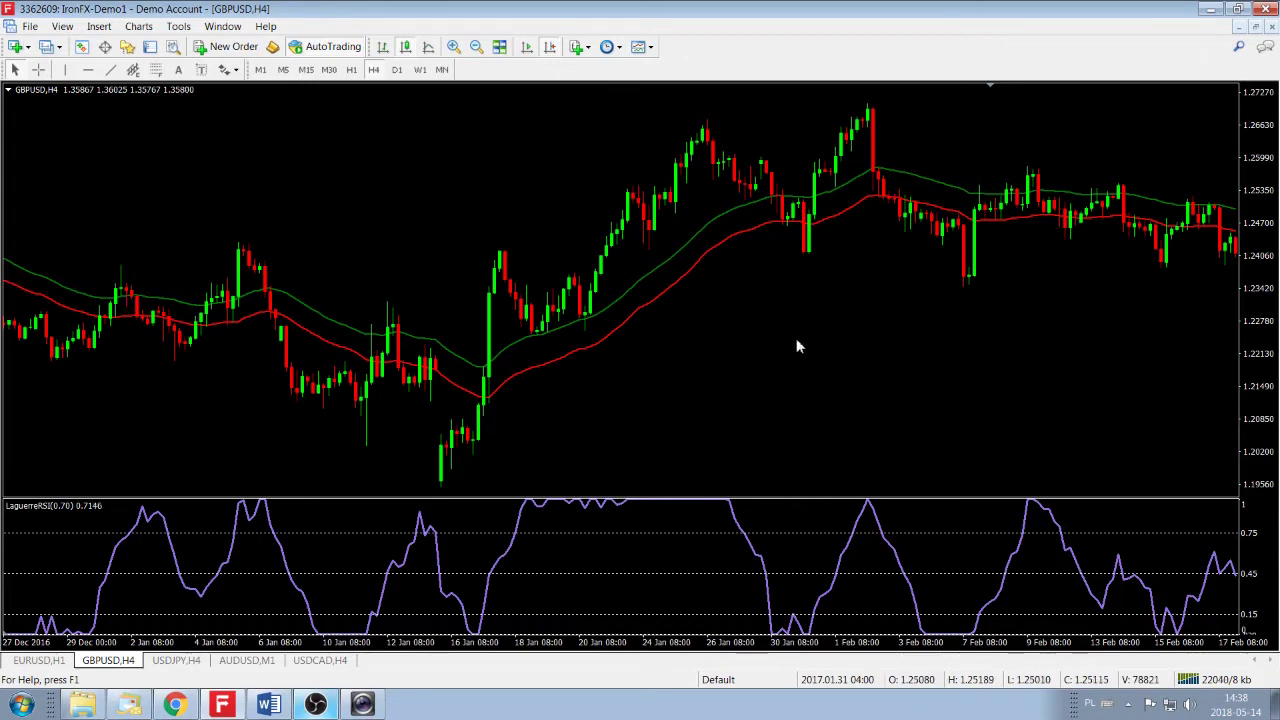
{"action": "left_click_drag", "start_coordinate": [146, 157], "coordinate": [516, 160]}
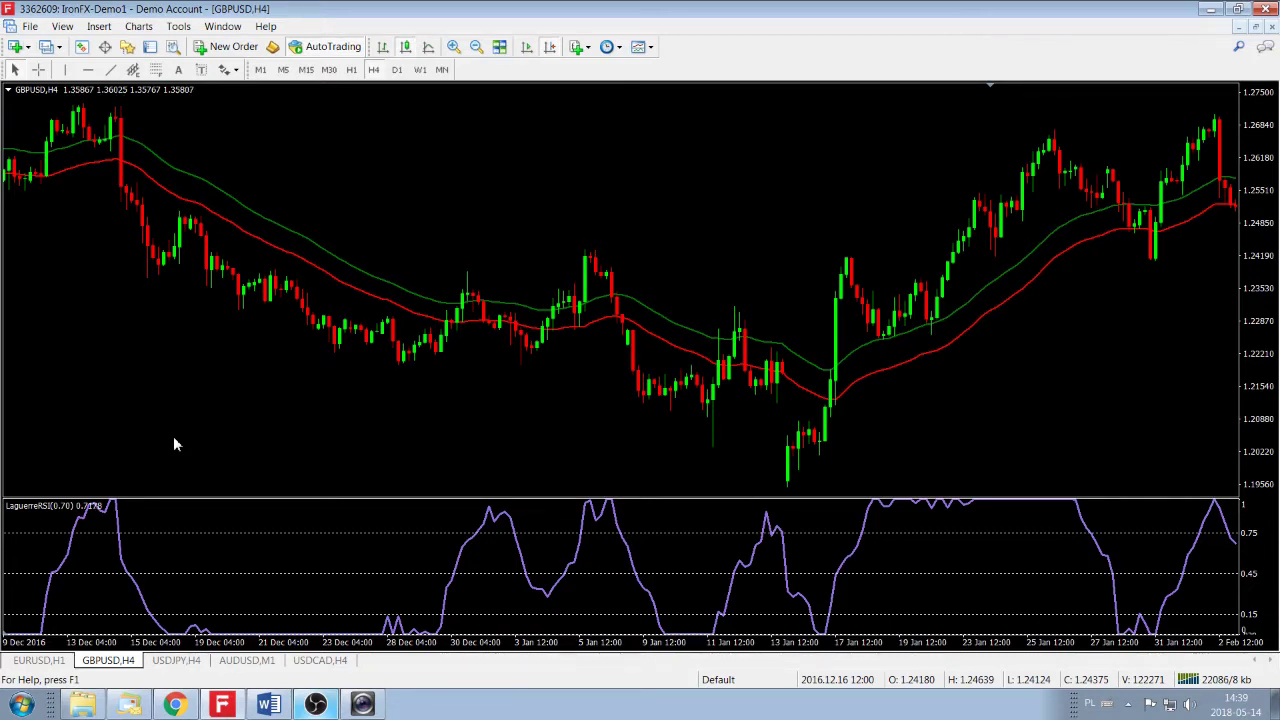
In the Laguerre RSI Inputs tab, change gamma from 0.7 to 0.85.
{"action": "double_click", "coordinate": [115, 508]}
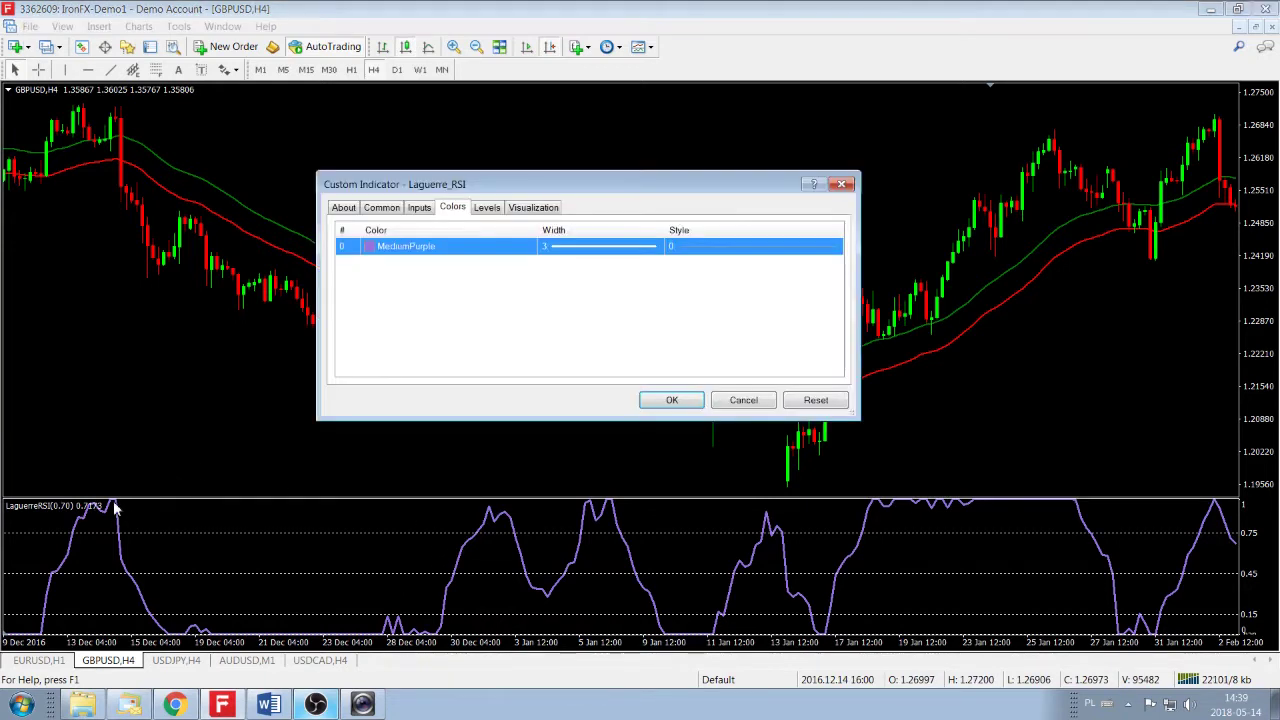
{"action": "left_click", "coordinate": [420, 210]}
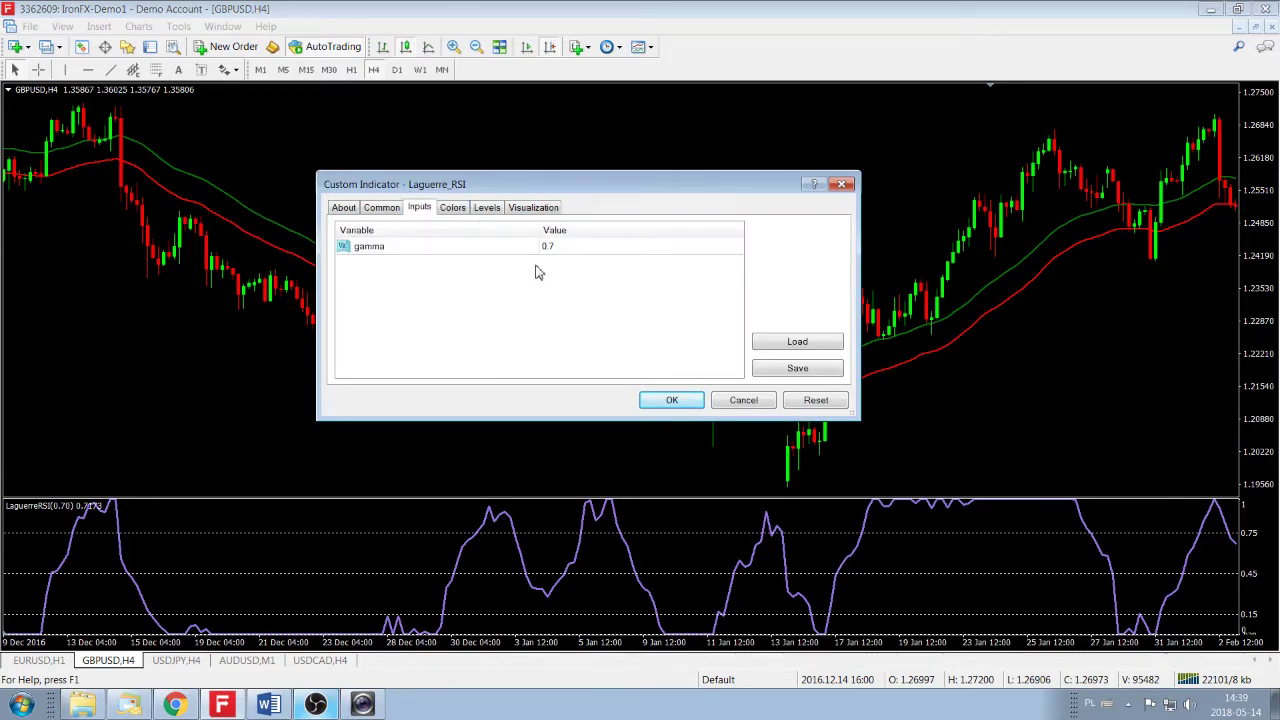
{"action": "double_click", "coordinate": [569, 245]}
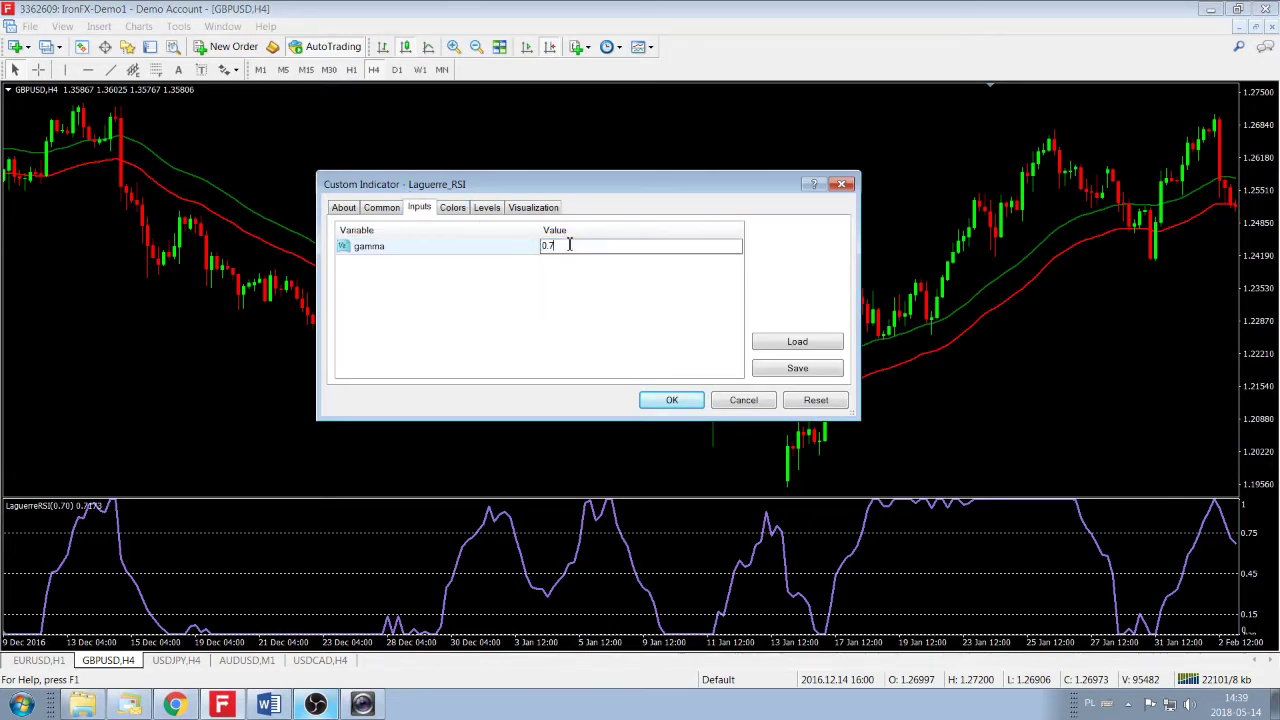
{"action": "key", "text": "BackSpace"}
{"action": "type", "text": "85"}
{"action": "left_click", "coordinate": [672, 400]}
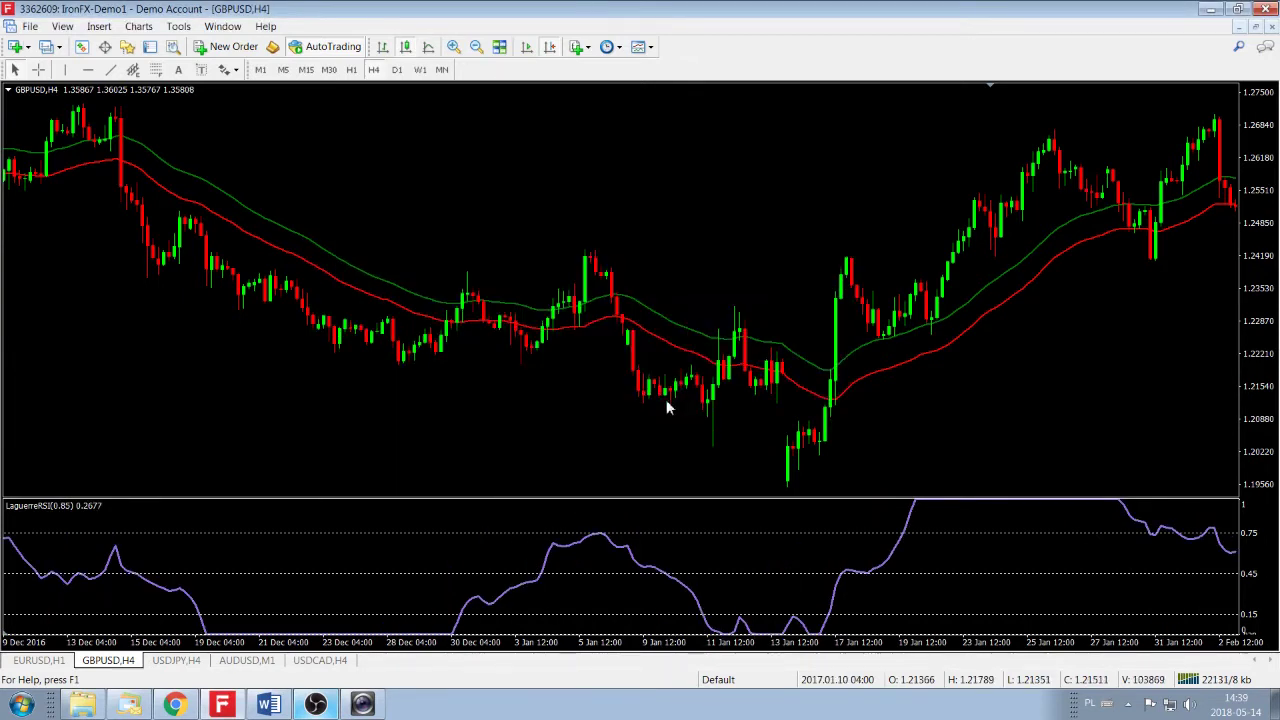
{"action": "left_click_drag", "start_coordinate": [206, 386], "coordinate": [460, 390]}
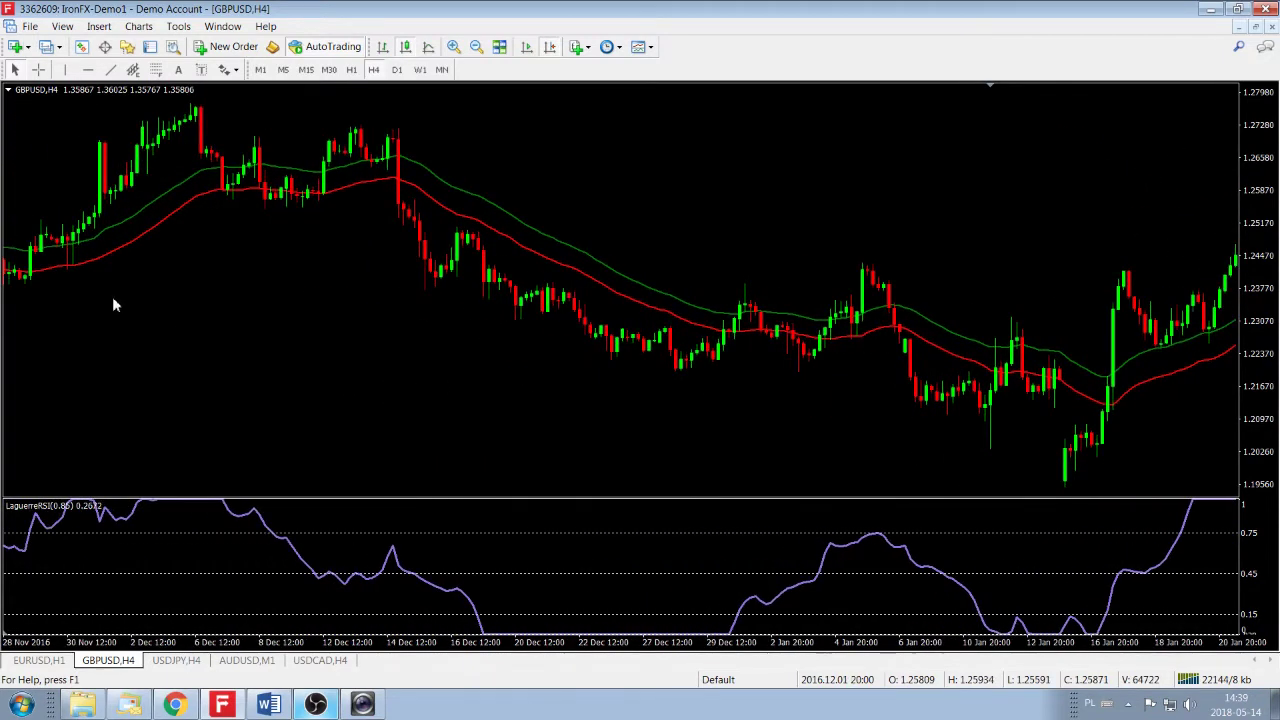
{"action": "left_click_drag", "start_coordinate": [91, 294], "coordinate": [263, 331]}
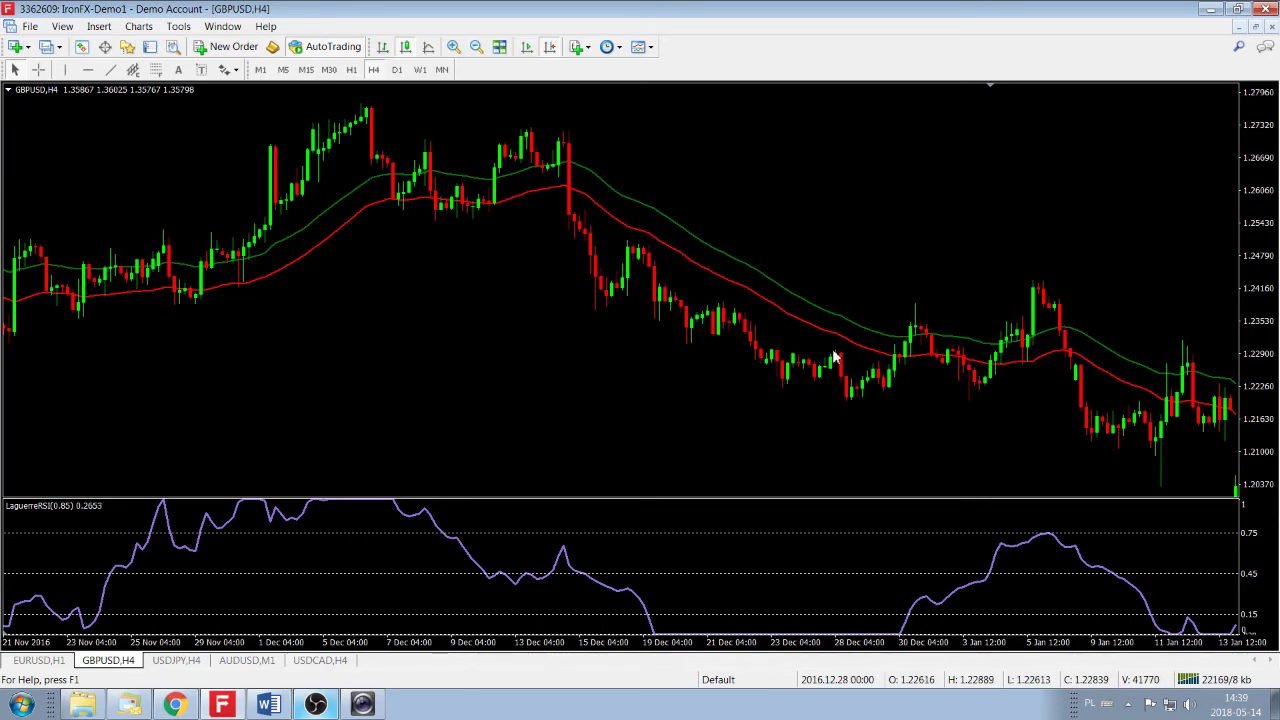
{"action": "left_click_drag", "start_coordinate": [905, 491], "coordinate": [618, 421]}
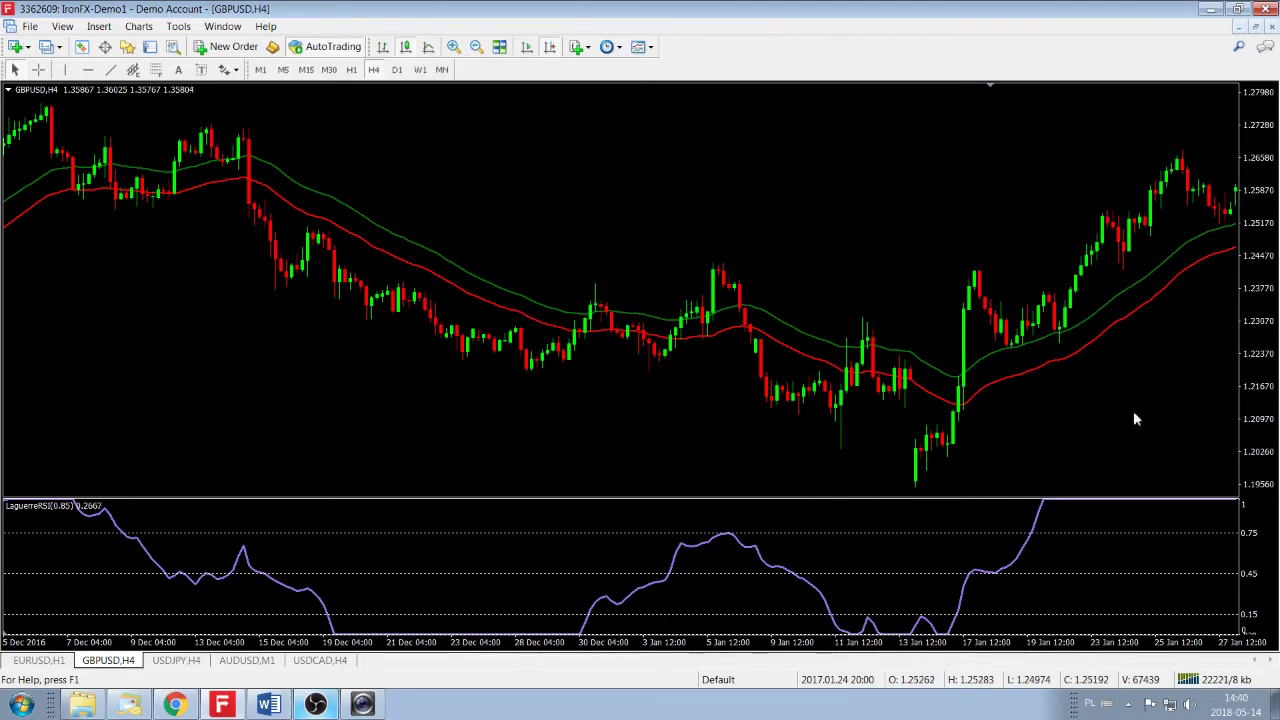
{"action": "scroll", "coordinate": [1134, 417], "scroll_direction": "down", "scroll_amount": 5}
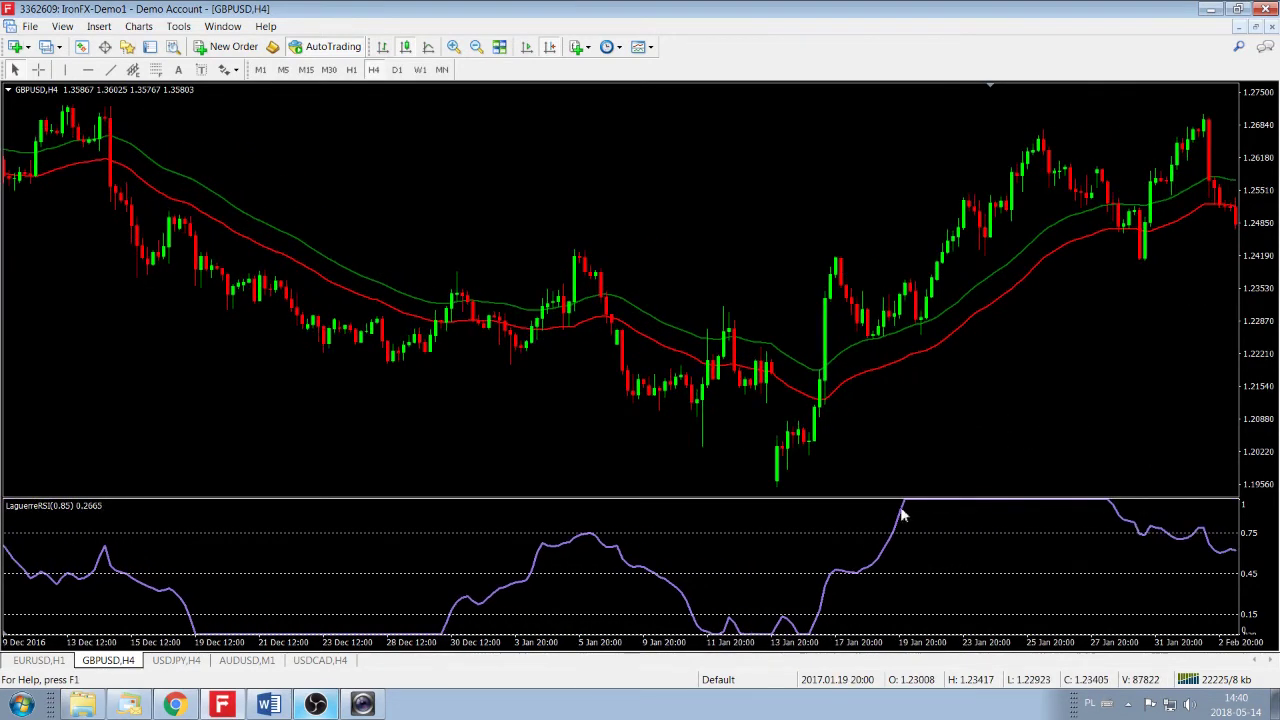
{"action": "left_click_drag", "start_coordinate": [1177, 357], "coordinate": [924, 351]}
{"action": "scroll", "coordinate": [924, 340], "scroll_direction": "down", "scroll_amount": 4}
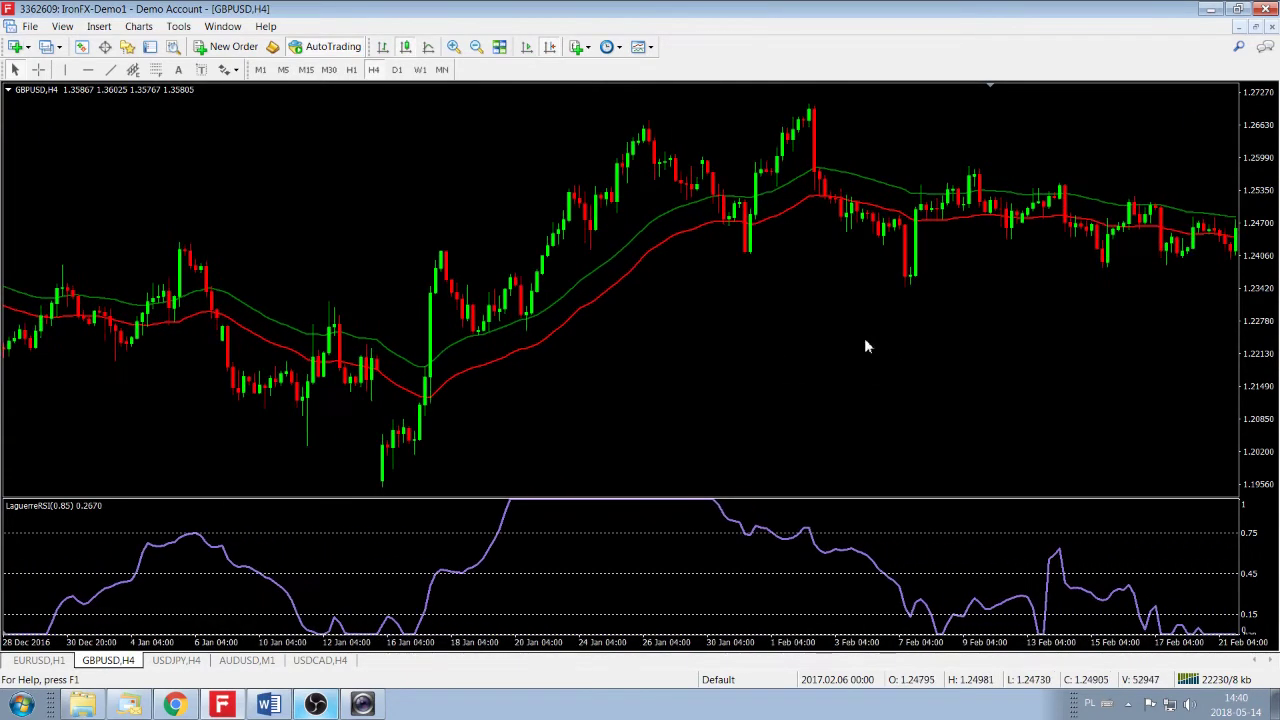
{"action": "scroll", "coordinate": [954, 409], "scroll_direction": "down", "scroll_amount": 8}
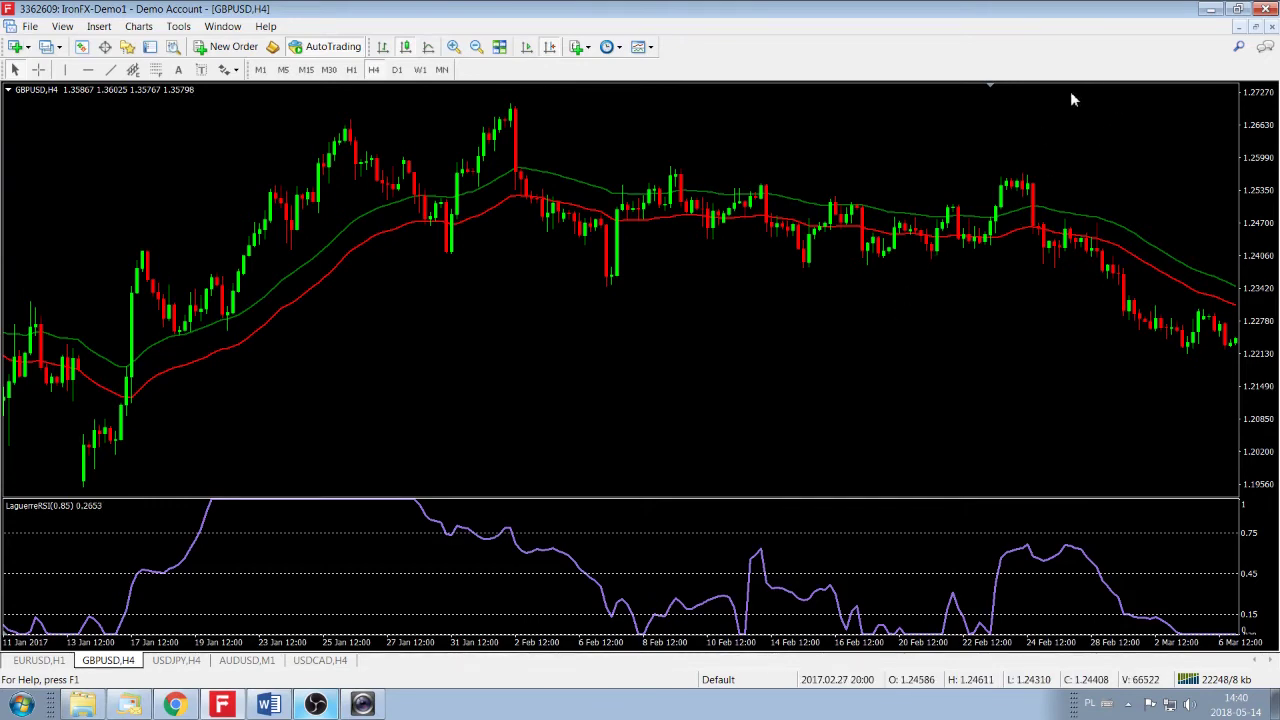
{"action": "left_click_drag", "start_coordinate": [981, 377], "coordinate": [880, 357]}
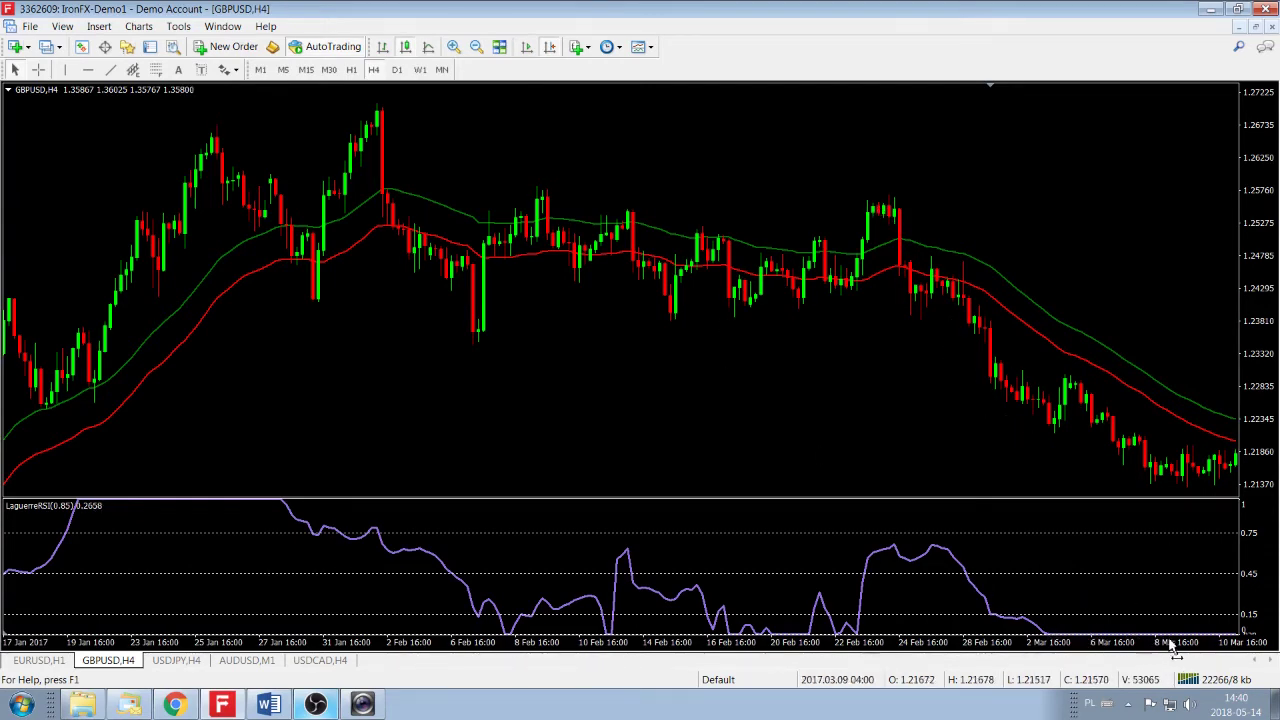
{"action": "left_click_drag", "start_coordinate": [890, 418], "coordinate": [791, 400]}
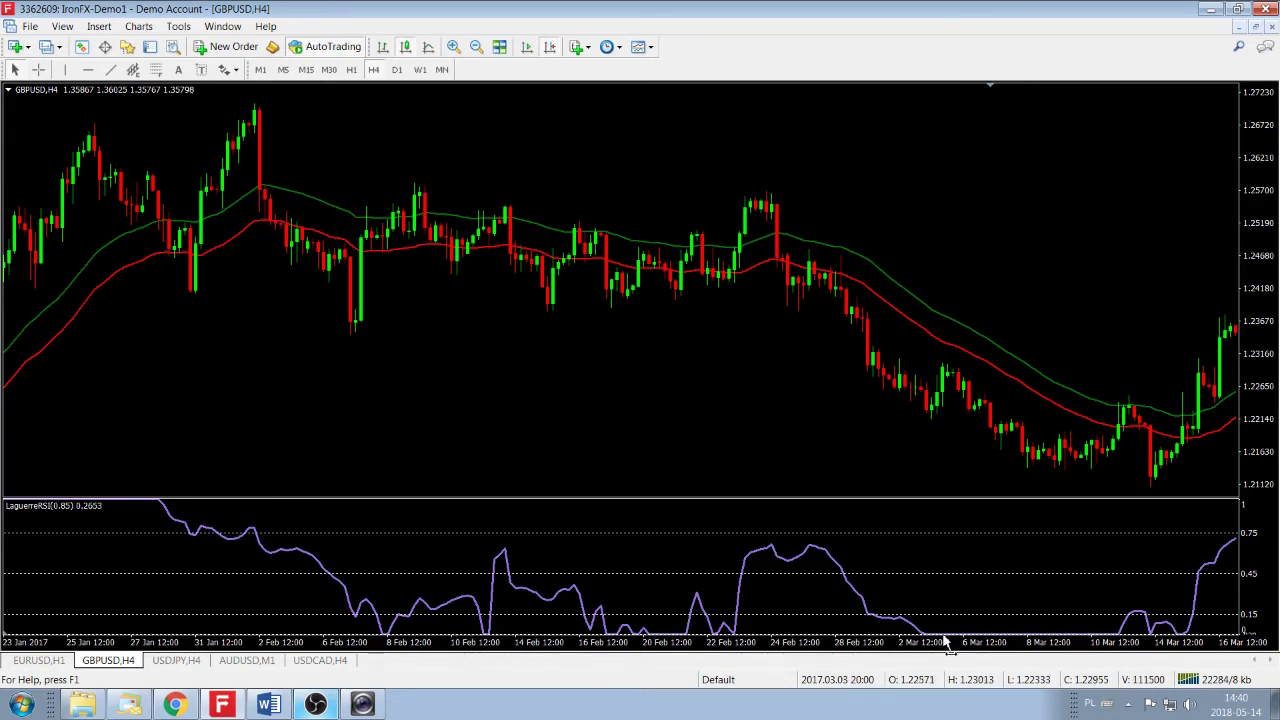
{"action": "left_click_drag", "start_coordinate": [1143, 208], "coordinate": [720, 190]}
{"action": "scroll", "coordinate": [1114, 378], "scroll_direction": "down", "scroll_amount": 3}
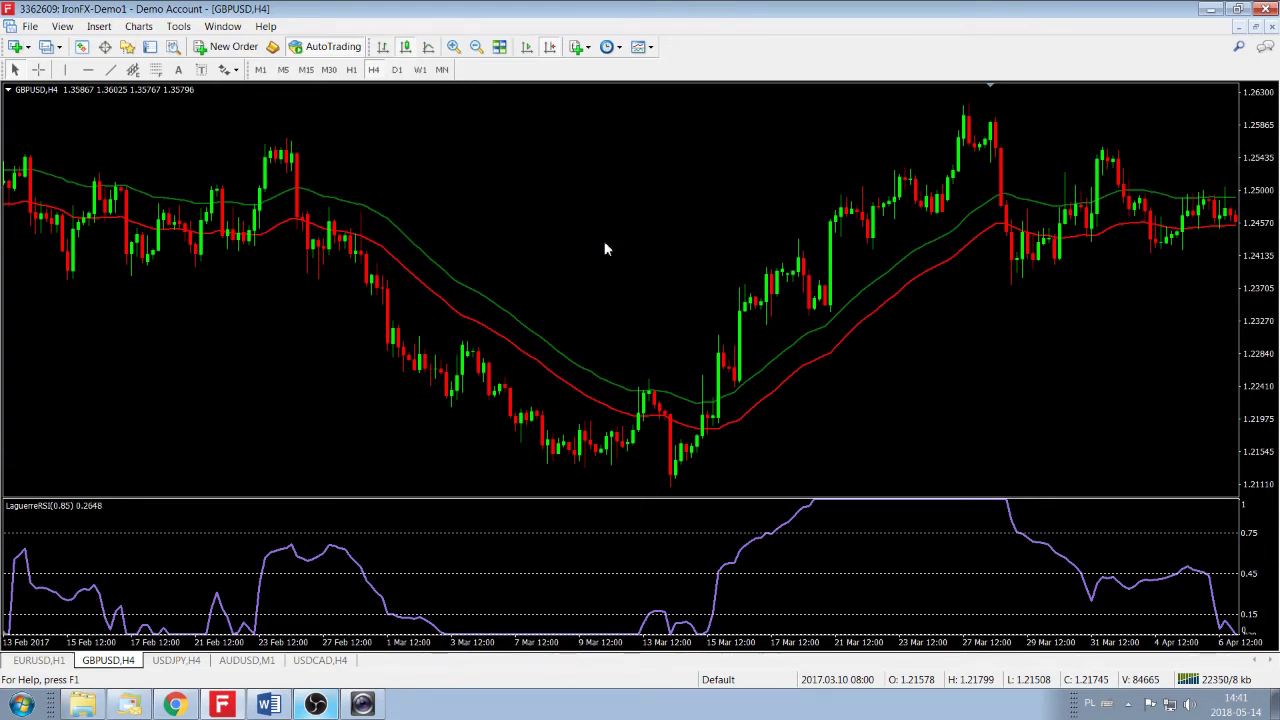
Set the green and red moving averages to period 55, then measure a move with the Crosshair.
{"action": "double_click", "coordinate": [482, 294]}
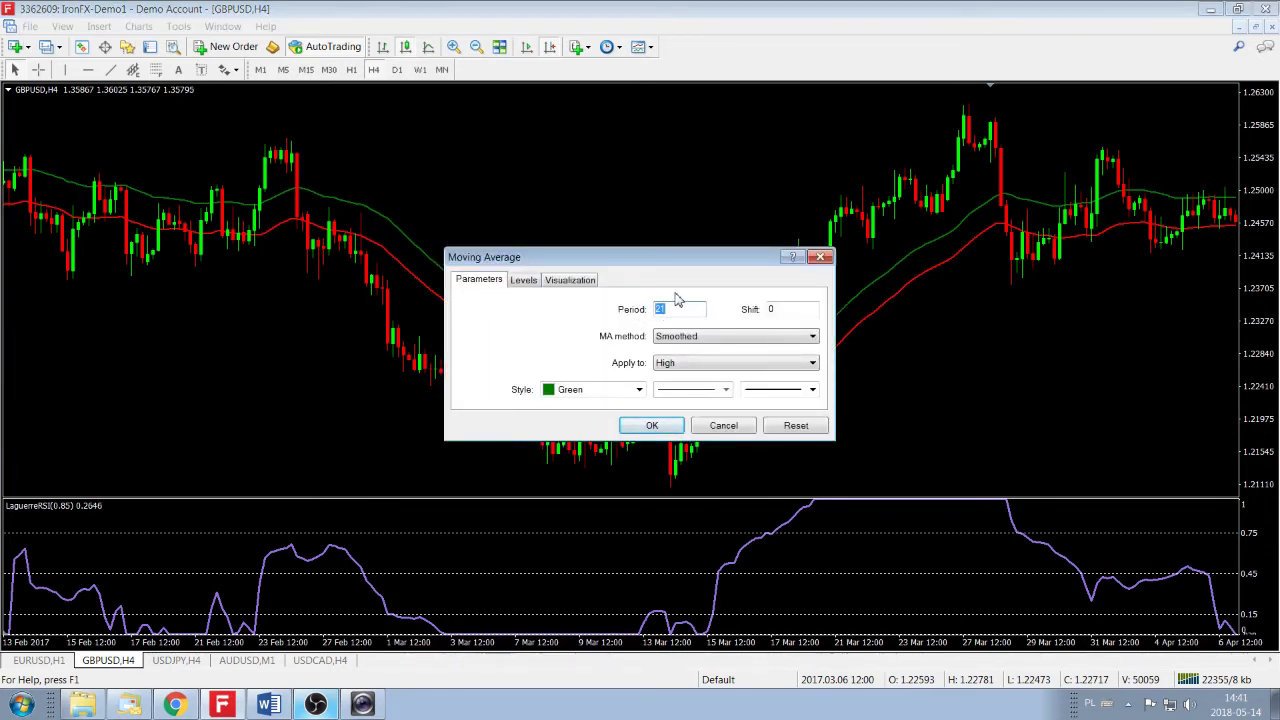
{"action": "type", "text": "55"}
{"action": "left_click", "coordinate": [662, 425]}
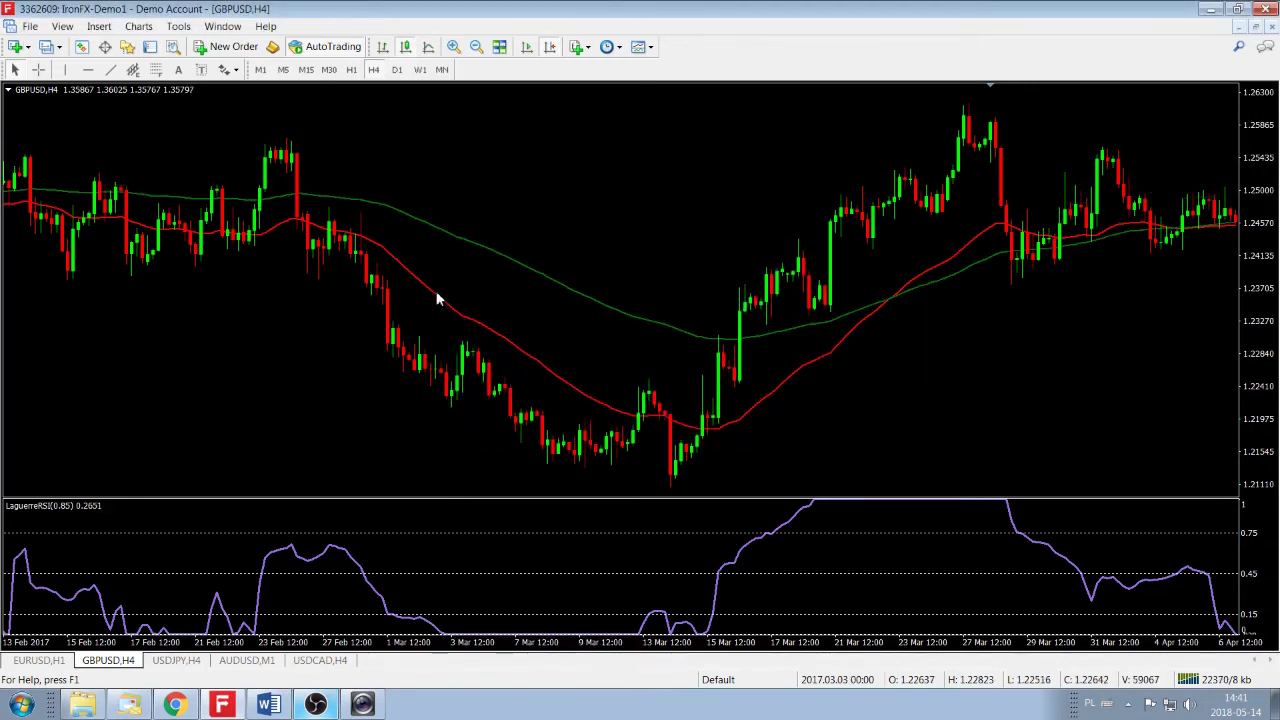
{"action": "double_click", "coordinate": [437, 302]}
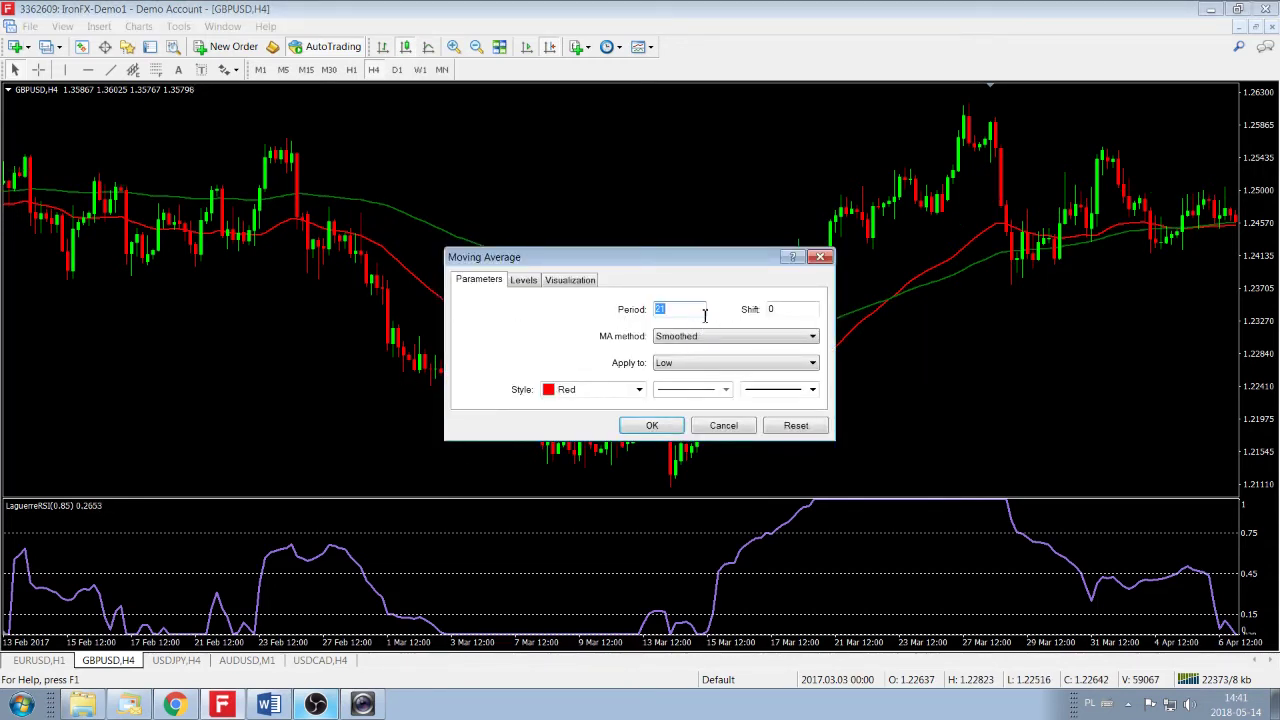
{"action": "type", "text": "55"}
{"action": "left_click", "coordinate": [652, 425]}
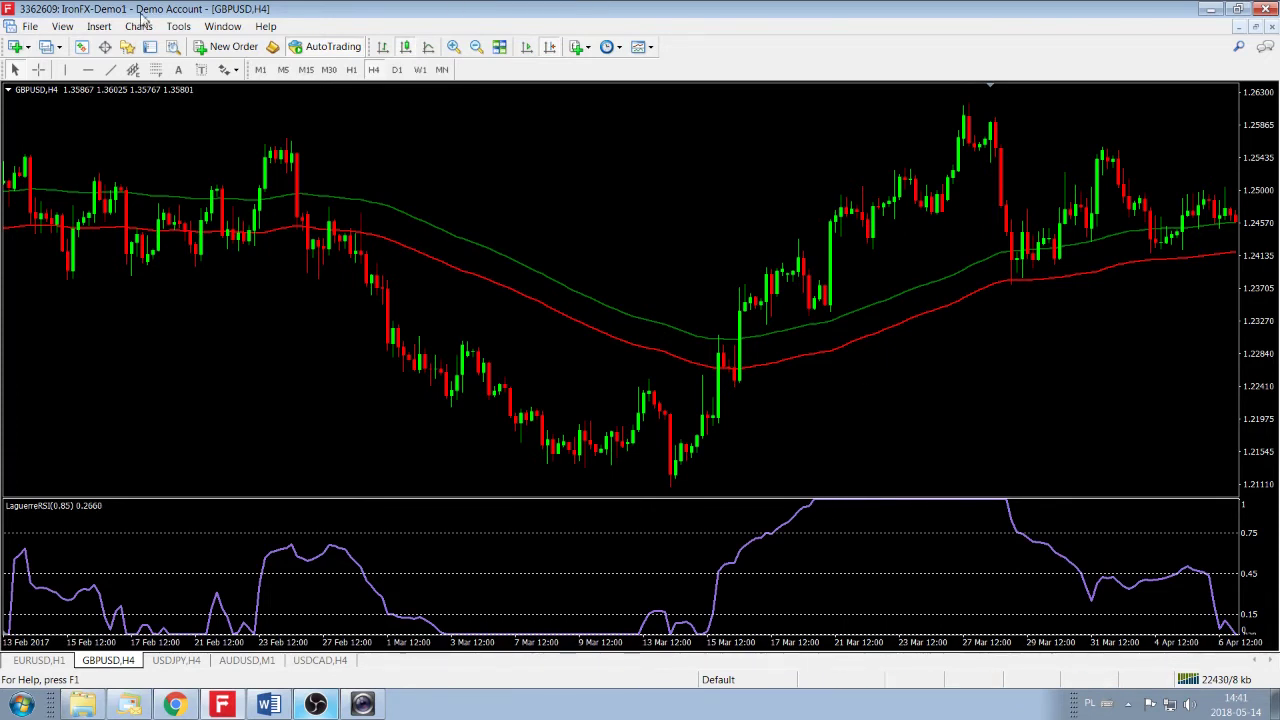
{"action": "left_click", "coordinate": [40, 71]}
{"action": "left_click_drag", "start_coordinate": [825, 297], "coordinate": [971, 129]}
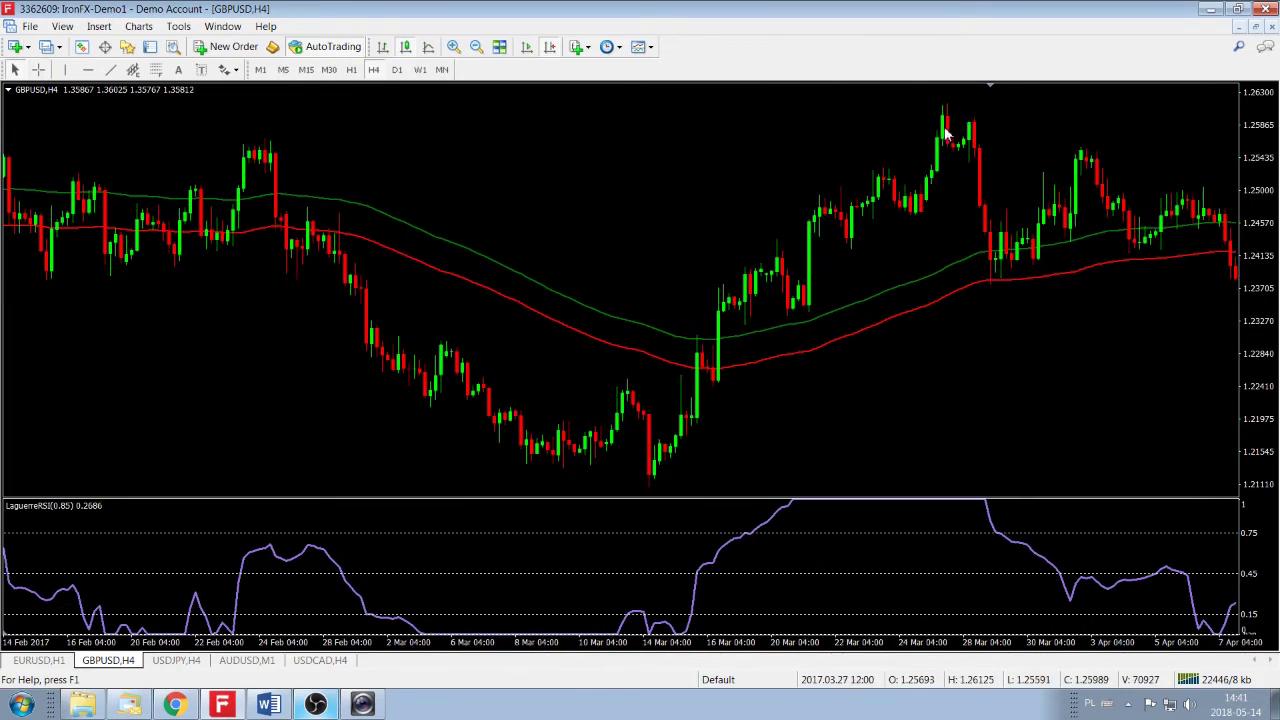